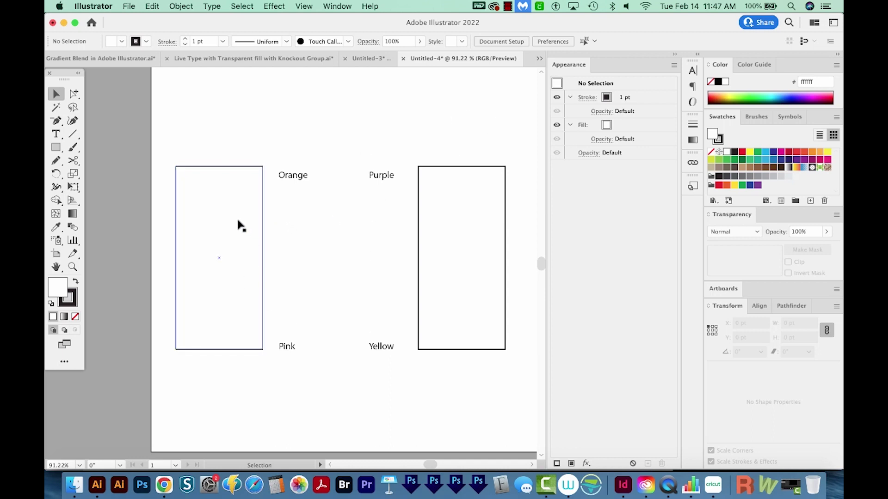
# Fill the left rectangle with a default linear gradient using the Gradient tool
pyautogui.click(206, 192)
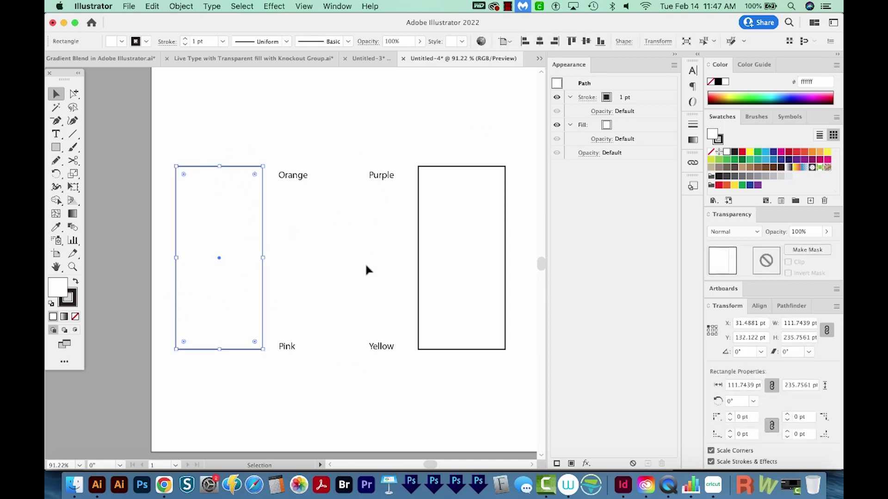
pyautogui.click(72, 214)
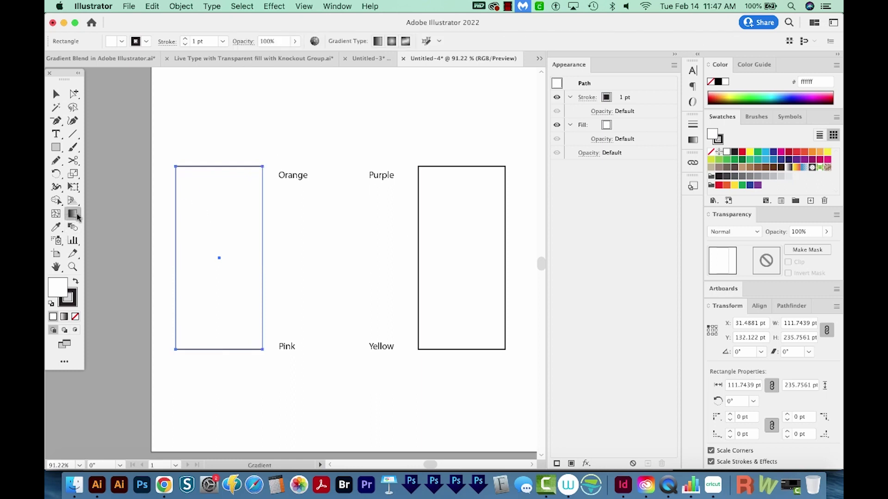
pyautogui.click(694, 141)
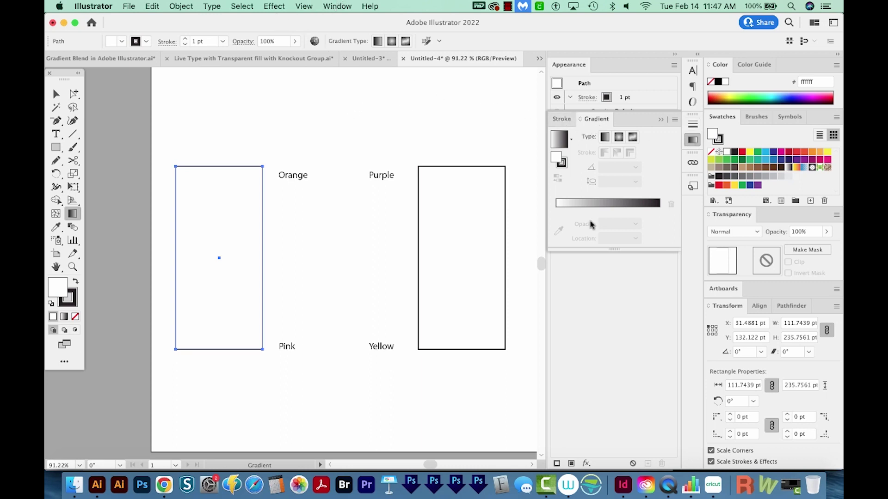
pyautogui.click(608, 205)
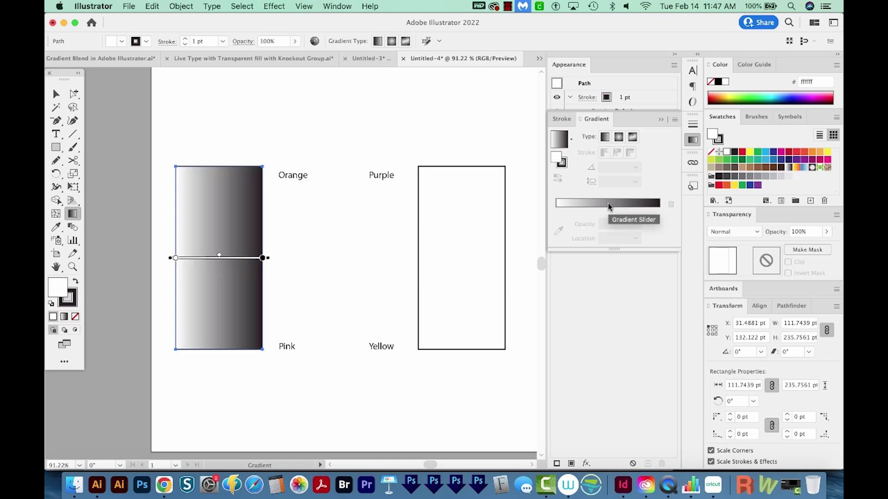
# Set the gradient stops to orange and magenta swatches with a 90° angle
pyautogui.doubleClick(262, 258)
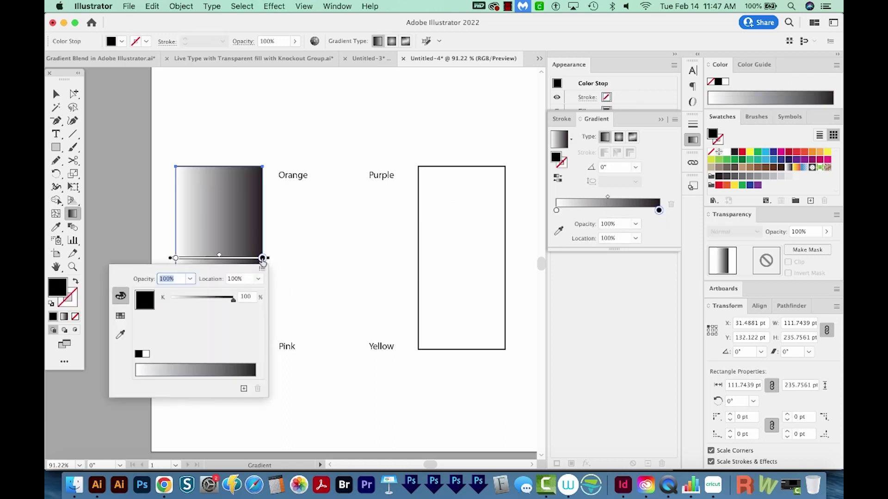
pyautogui.click(125, 320)
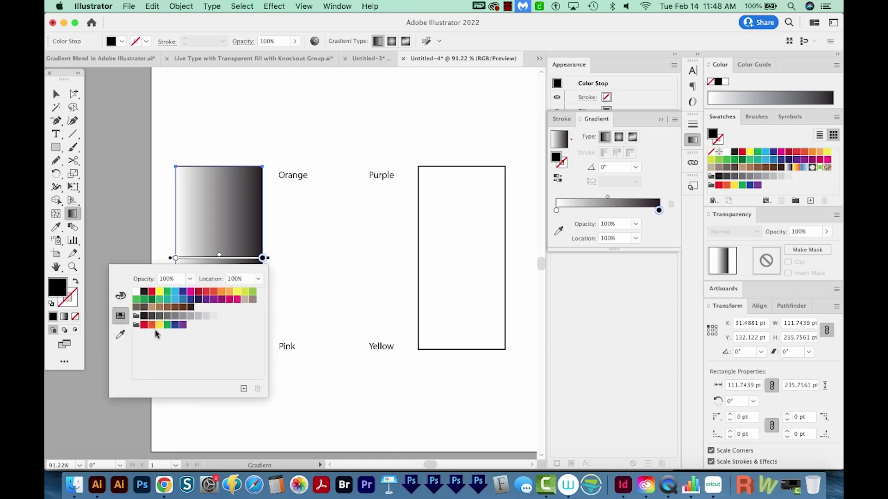
pyautogui.click(221, 291)
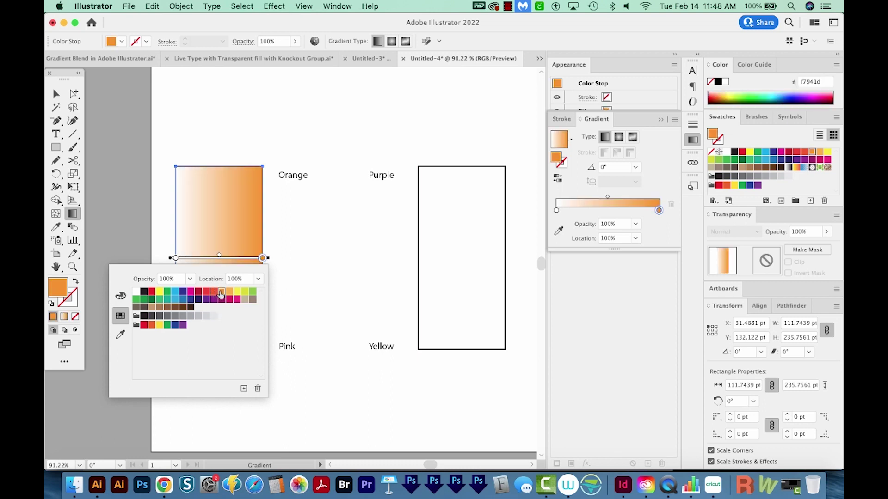
pyautogui.click(175, 258)
pyautogui.doubleClick(175, 258)
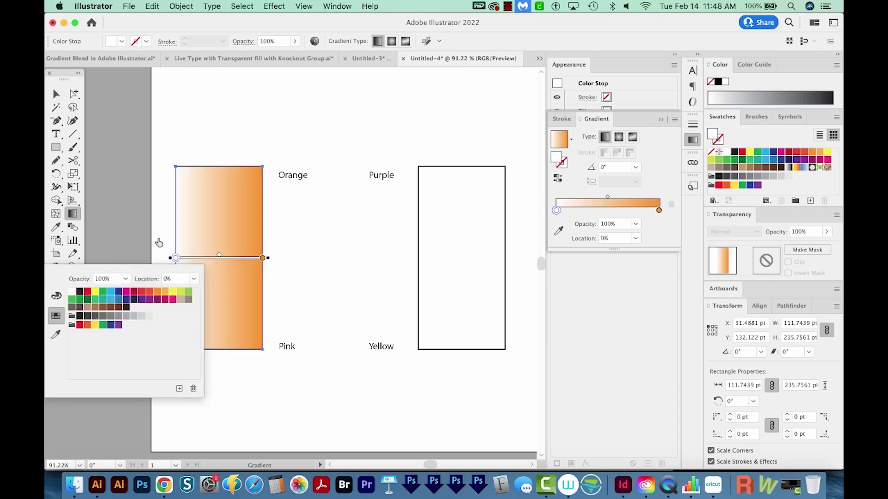
pyautogui.click(128, 294)
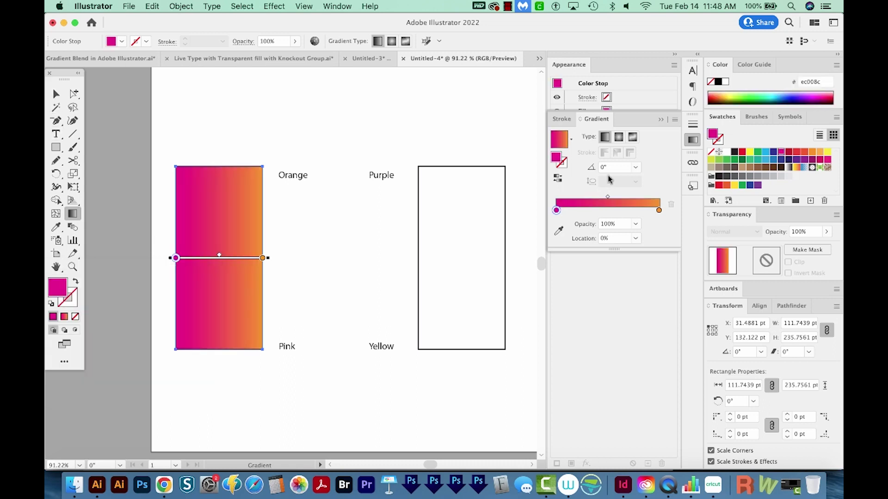
pyautogui.write('90')
pyautogui.press('Return')
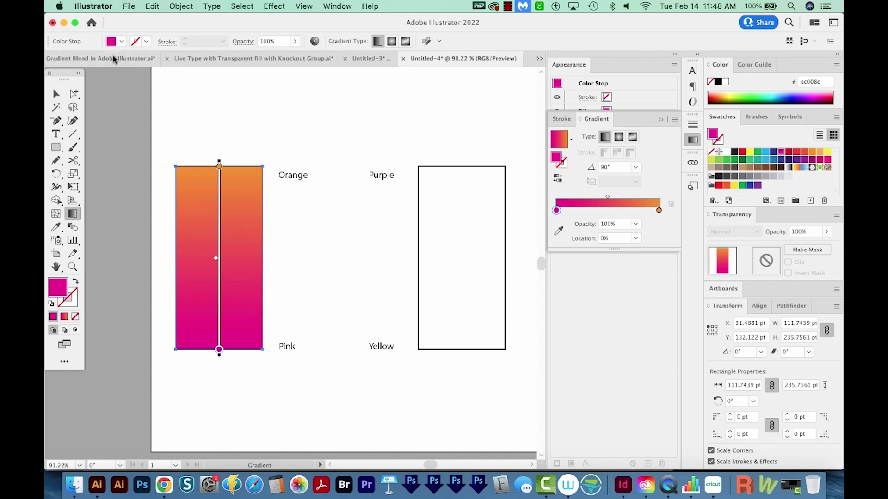
# Remove the black stroke from the gradient rectangle by setting it to None
pyautogui.click(56, 94)
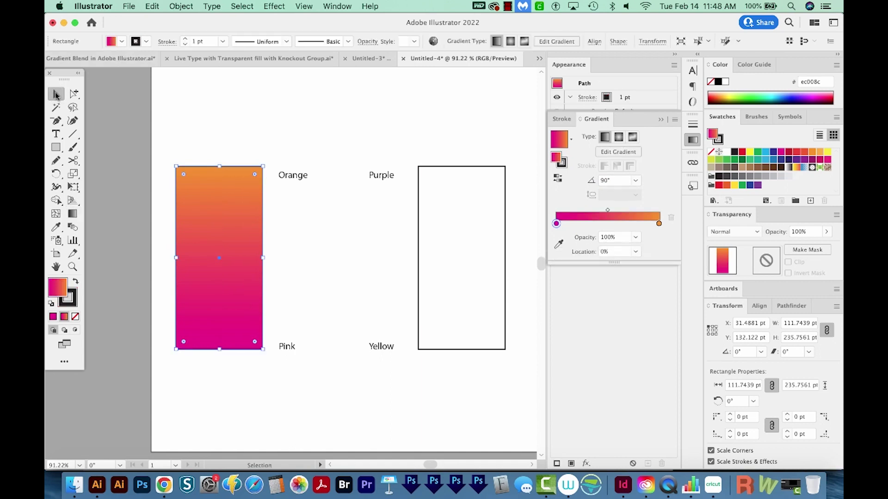
pyautogui.click(71, 305)
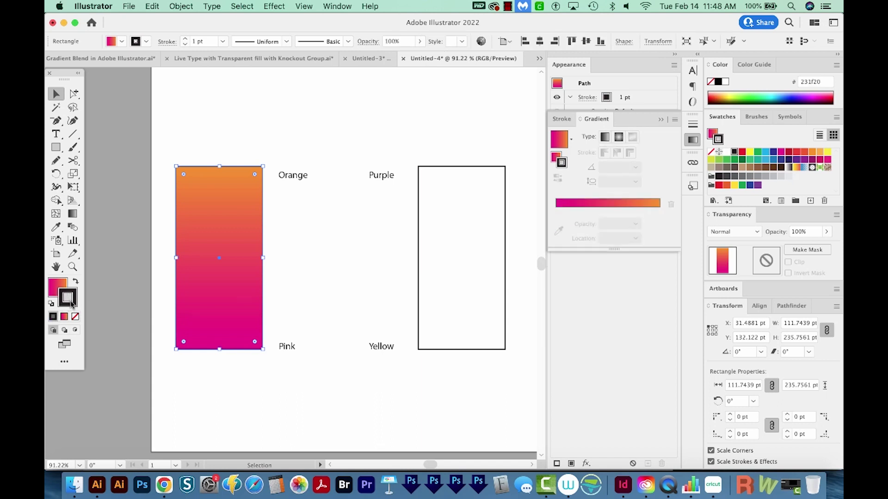
pyautogui.click(75, 316)
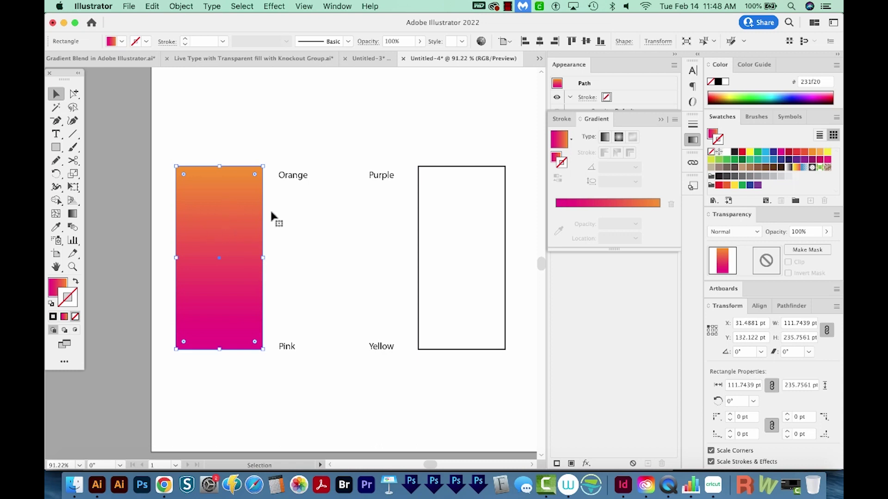
# Delete the empty right rectangle and duplicate the gradient rectangle into its place
pyautogui.click(459, 188)
pyautogui.press('Delete')
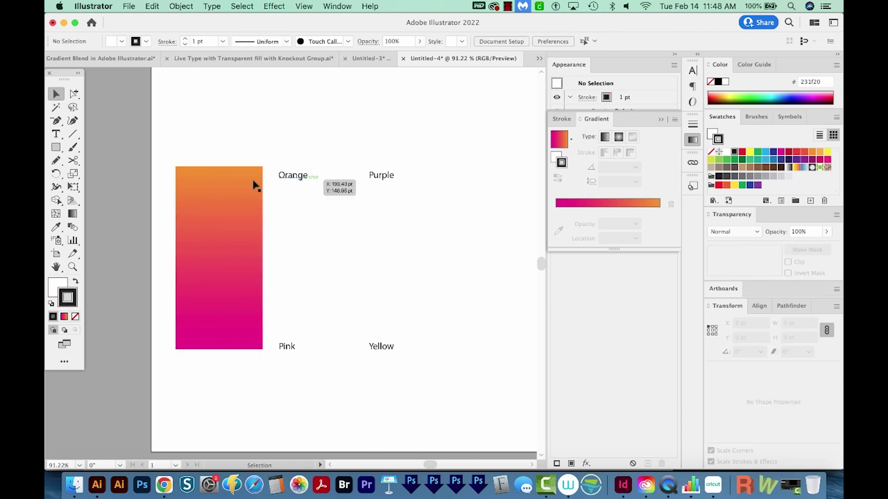
pyautogui.moveTo(211, 225)
pyautogui.mouseDown()
pyautogui.moveTo(482, 255)
pyautogui.moveTo(435, 258)
pyautogui.mouseUp()
# Recolour the copy's gradient stops to purple at the bottom and CMYK Yellow at the top
pyautogui.click(72, 214)
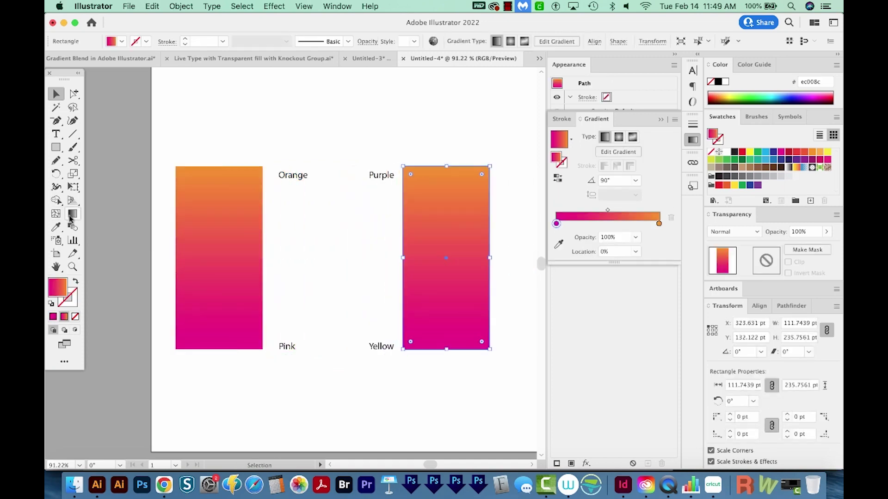
pyautogui.doubleClick(446, 350)
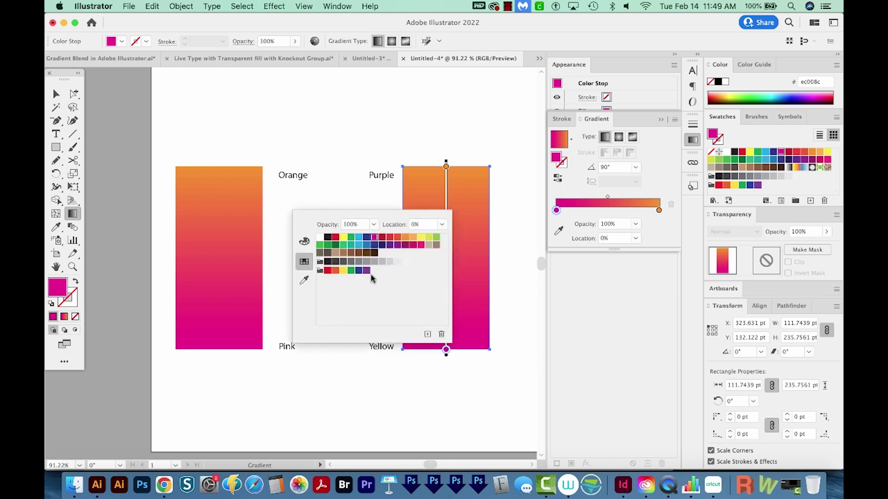
pyautogui.click(389, 247)
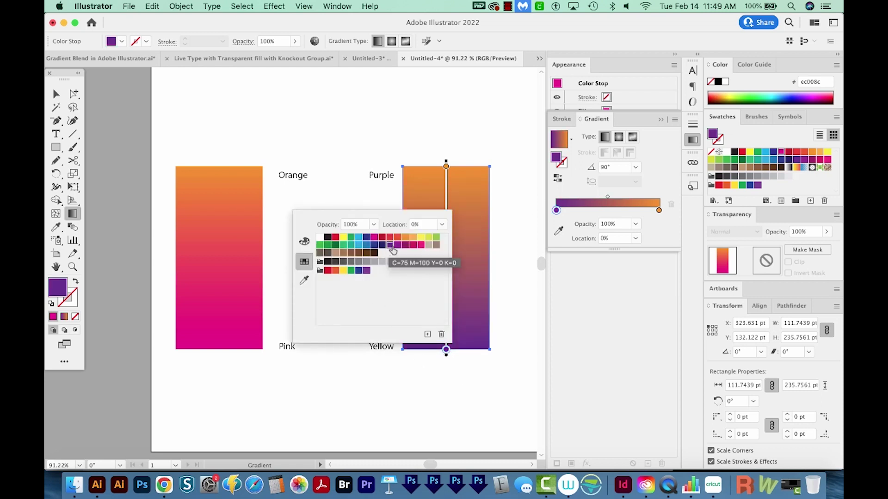
pyautogui.doubleClick(446, 166)
pyautogui.click(343, 200)
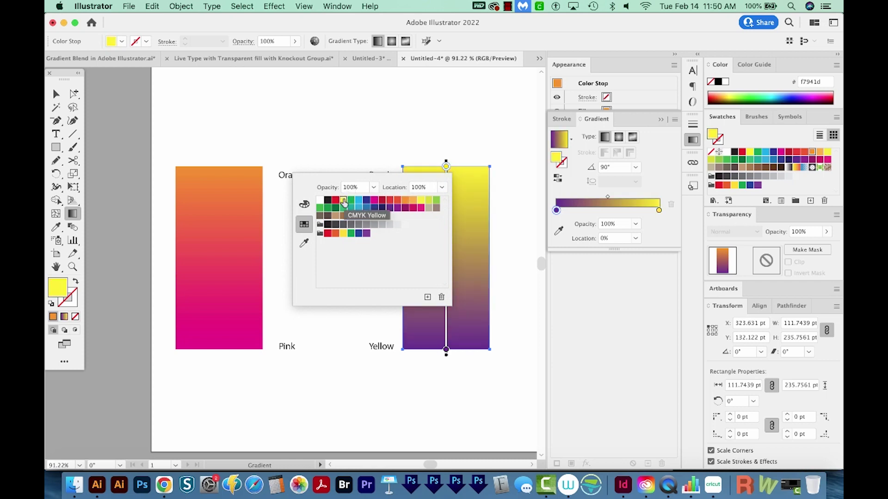
pyautogui.press('v')
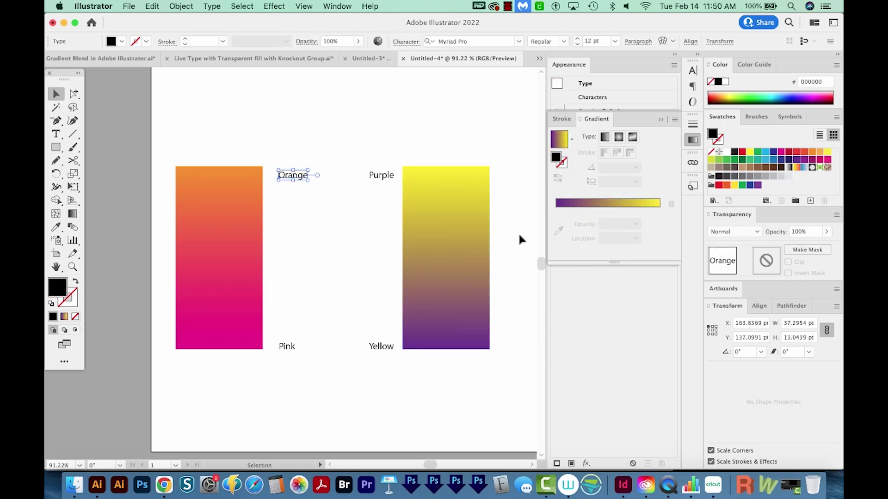
pyautogui.moveTo(518, 234); pyautogui.dragTo(209, 284)
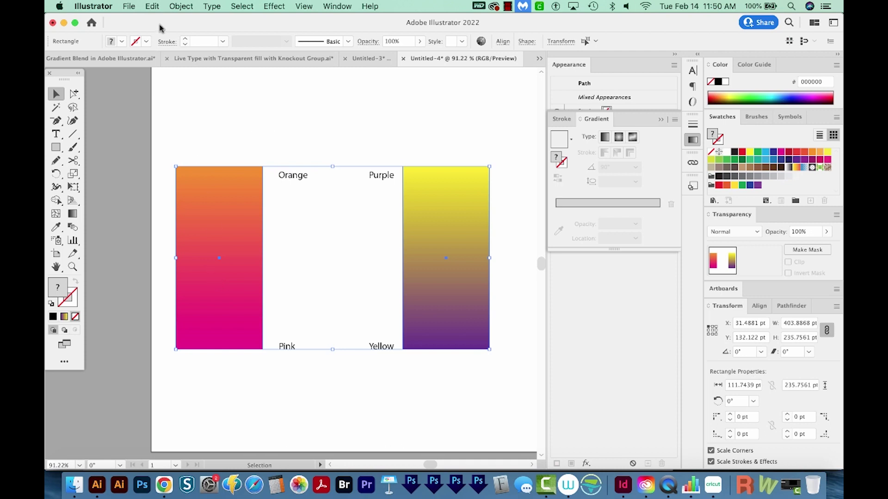
# Set Blend Options spacing to Smooth Color
pyautogui.click(180, 6)
pyautogui.moveTo(196, 297)
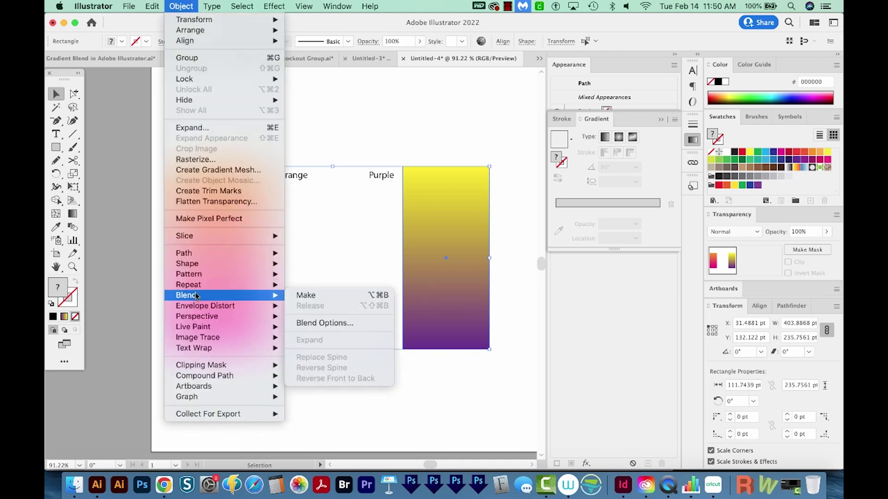
pyautogui.click(344, 325)
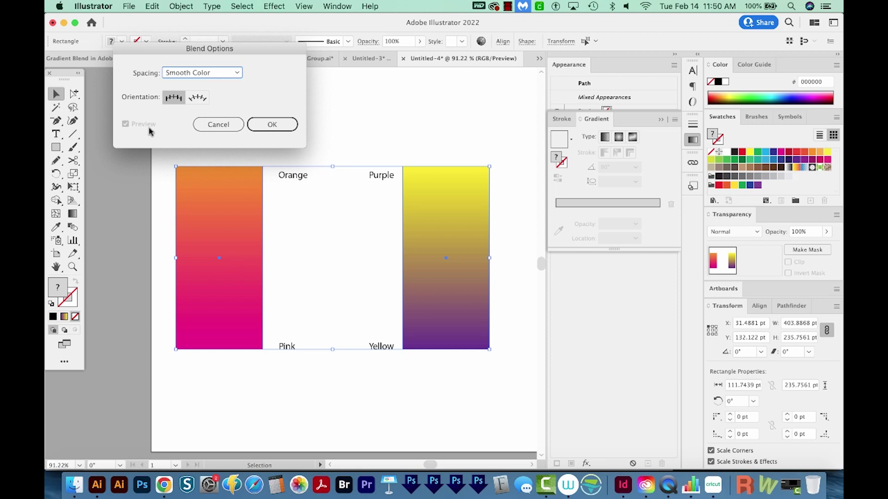
pyautogui.click(288, 125)
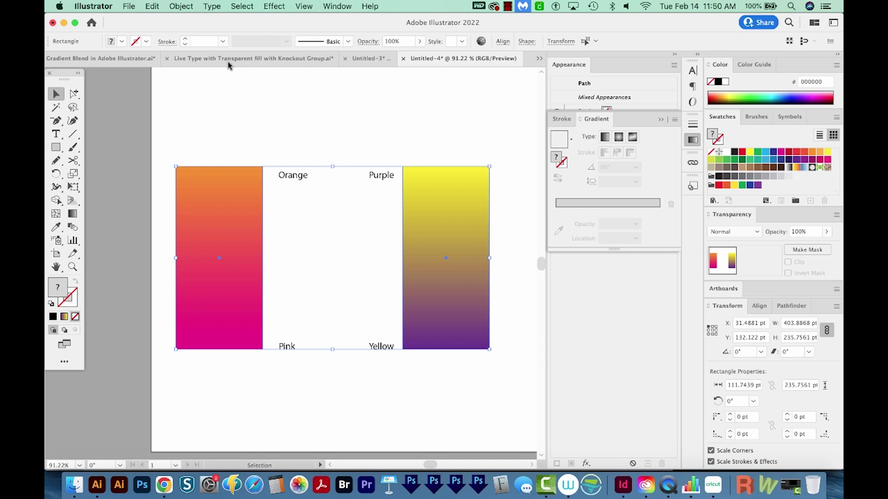
# Make a trial blend between the two rectangles, then undo it
pyautogui.click(181, 6)
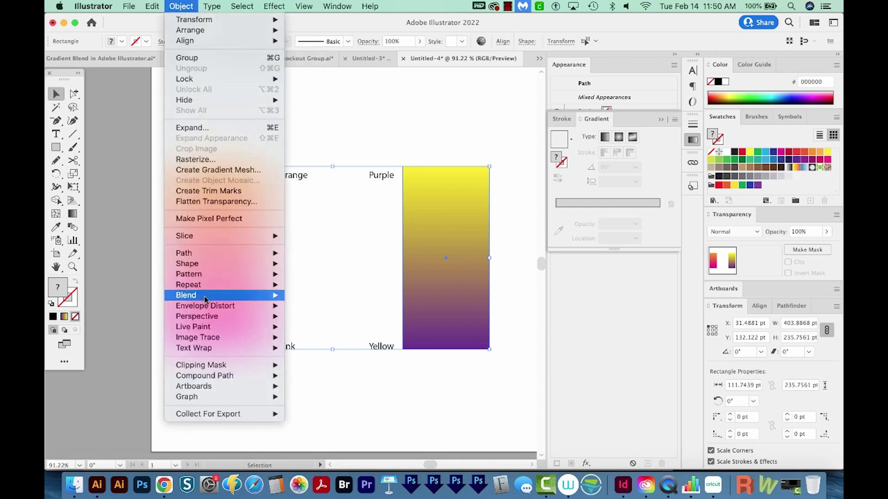
pyautogui.moveTo(218, 296)
pyautogui.click(300, 296)
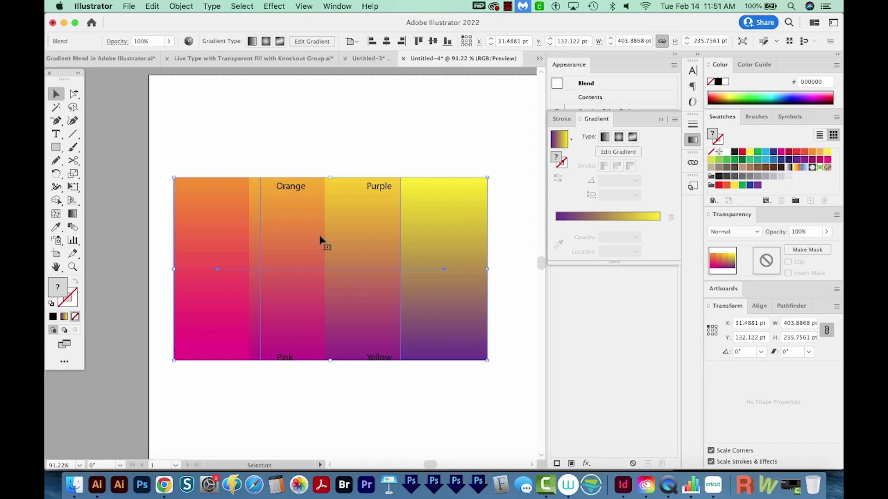
pyautogui.press('super+z')
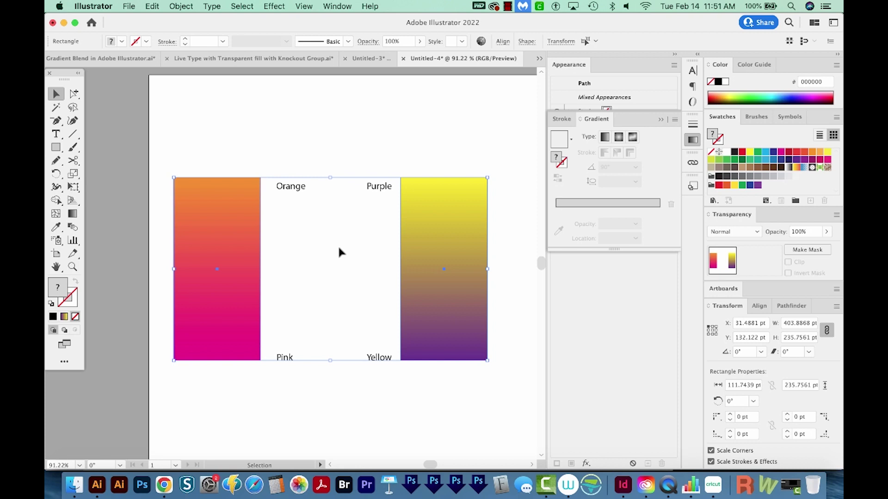
# Change Blend Options spacing to Specified Steps with 100 steps
pyautogui.click(180, 6)
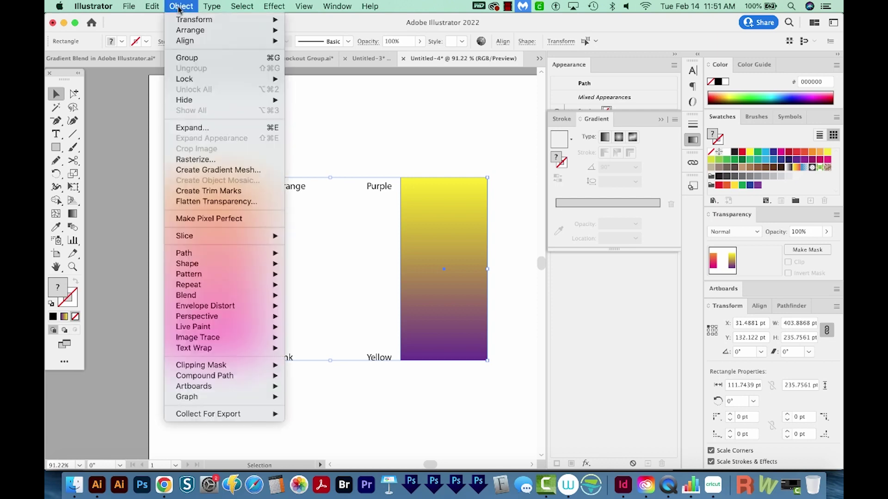
pyautogui.moveTo(249, 294)
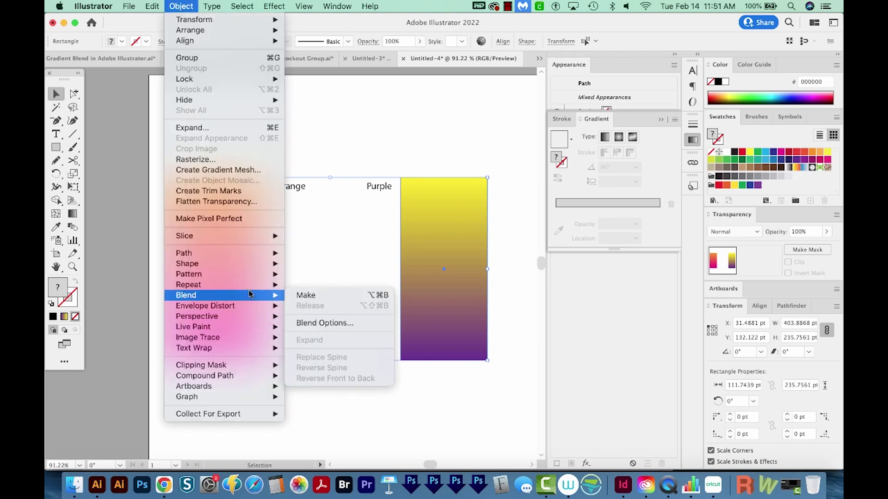
pyautogui.click(311, 324)
pyautogui.click(224, 73)
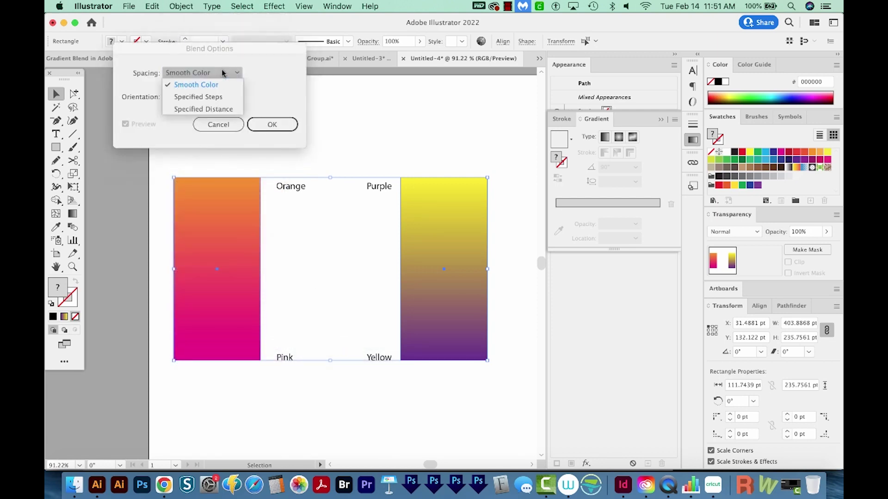
pyautogui.click(205, 96)
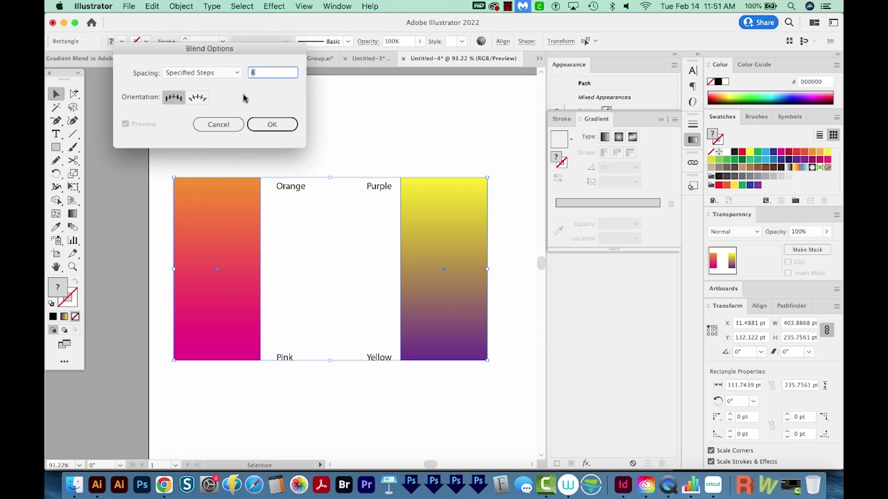
pyautogui.click(276, 124)
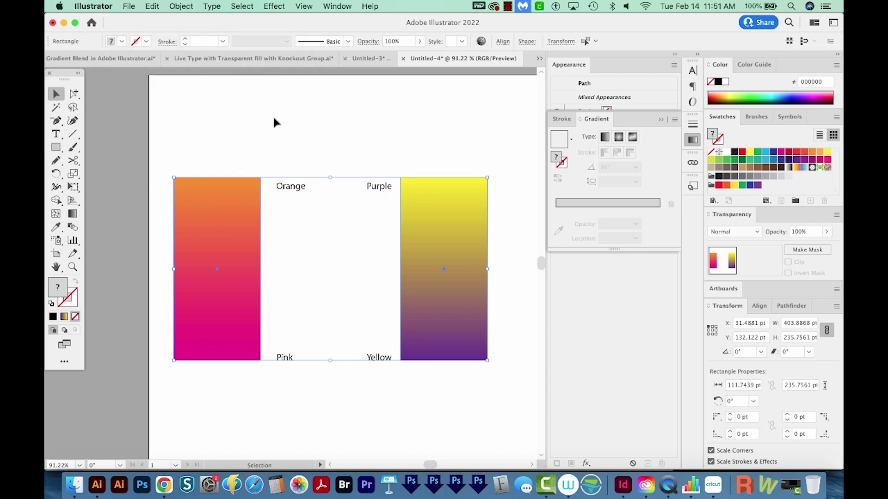
pyautogui.click(180, 6)
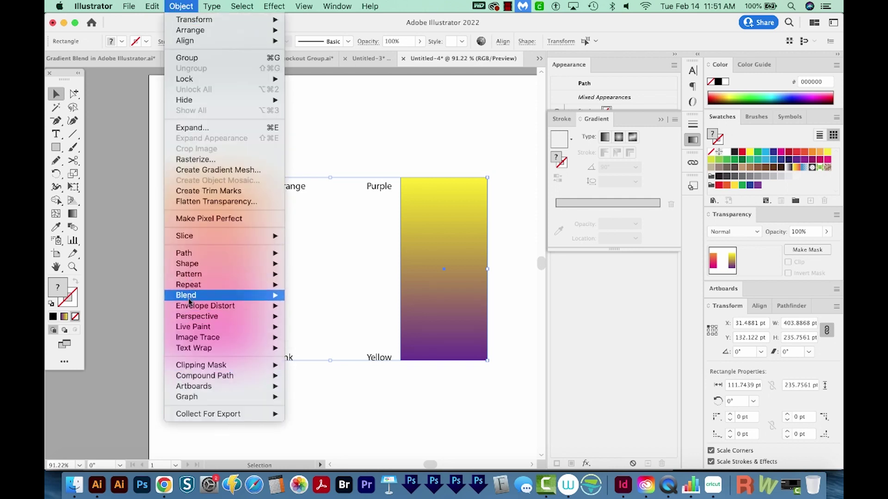
pyautogui.moveTo(191, 301)
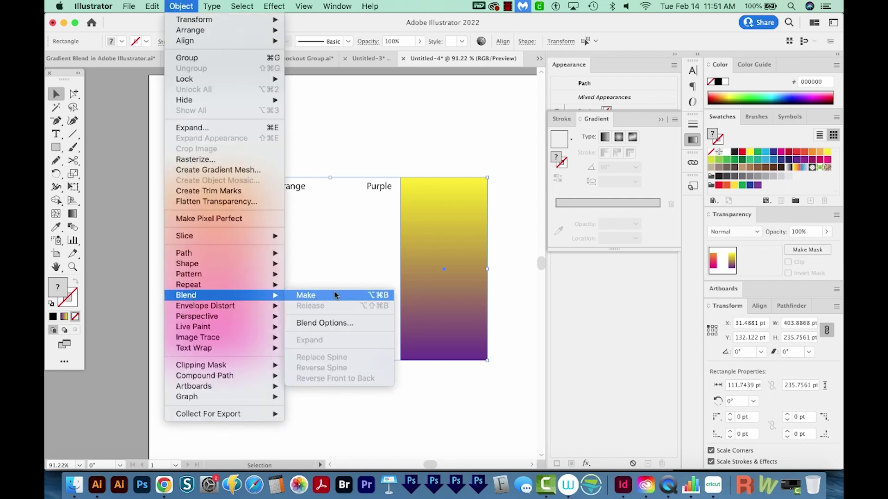
# Blend the two gradient rectangles and move the blend down below the labels
pyautogui.click(380, 300)
pyautogui.press('super+minus')
pyautogui.moveTo(291, 277); pyautogui.dragTo(297, 365)
# Delete the four colour labels and inspect the finished blend, leaving it deselected
pyautogui.moveTo(380, 139); pyautogui.dragTo(230, 298)
pyautogui.press('Delete')
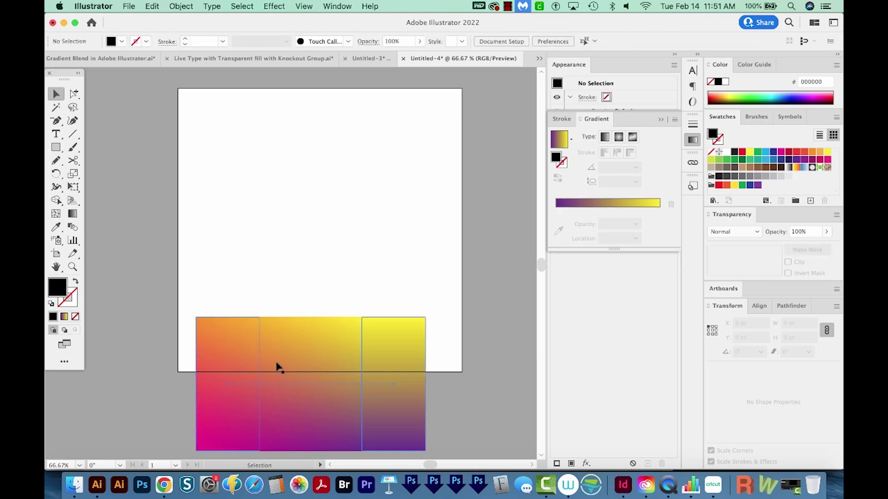
pyautogui.press('z')
pyautogui.click(324, 356)
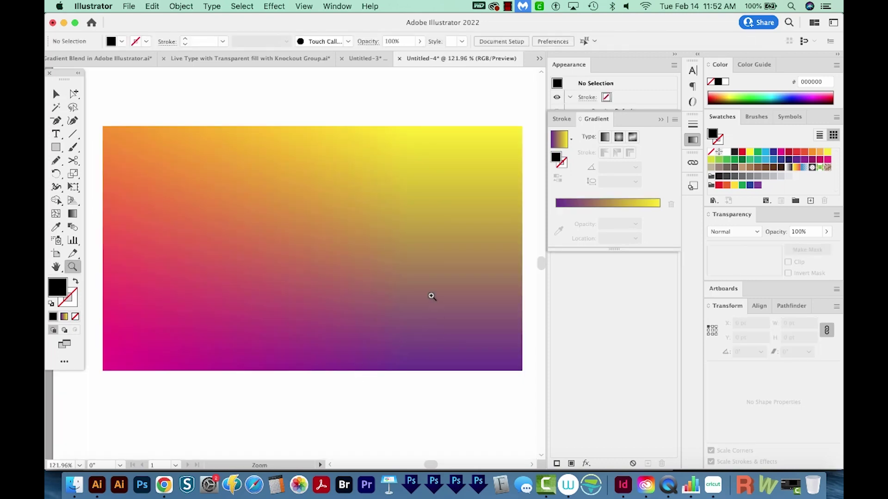
pyautogui.press('v')
pyautogui.click(432, 297)
pyautogui.press('super+minus')
pyautogui.press('super+minus')
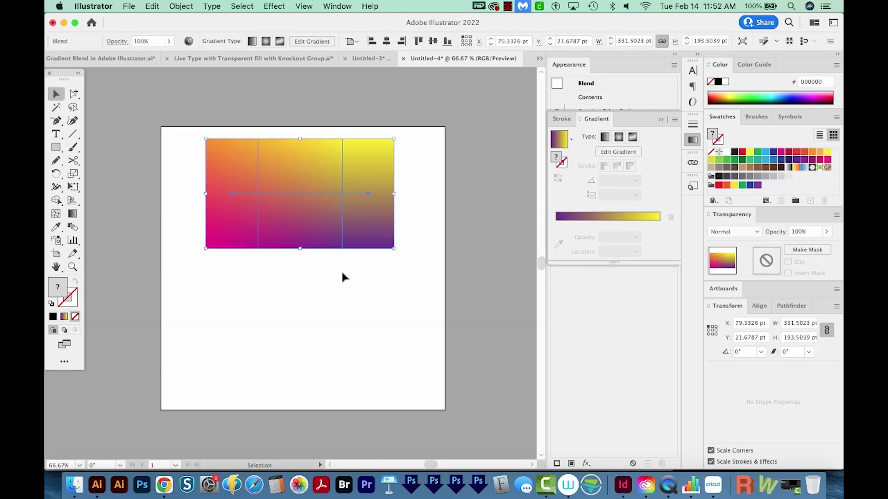
pyautogui.click(342, 275)
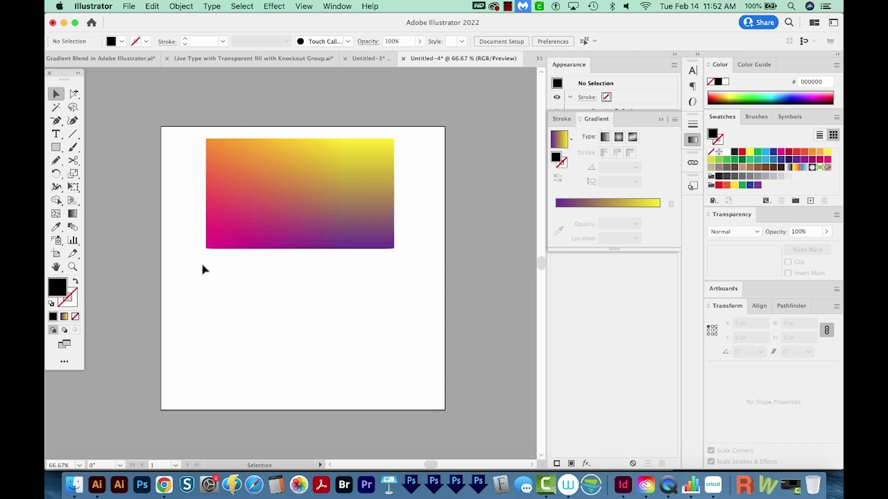
# Draw a rectangle below the blend and give it a freeform gradient fill
pyautogui.press('m')
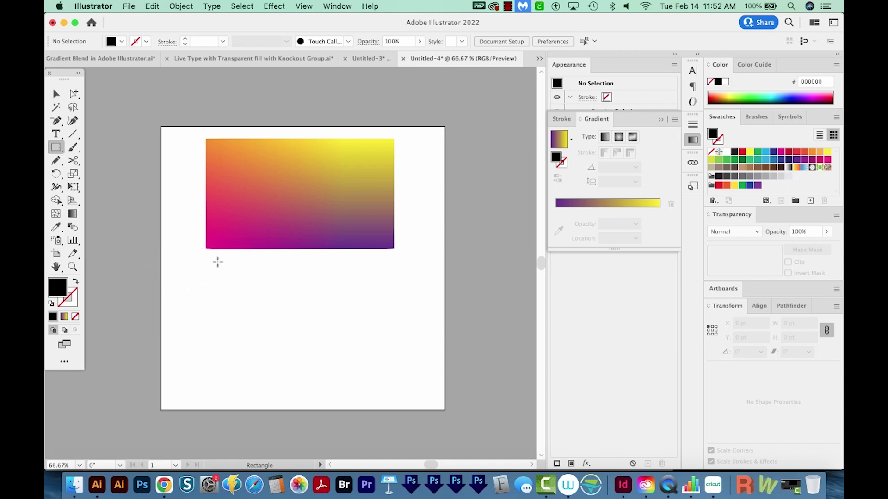
pyautogui.moveTo(205, 264); pyautogui.dragTo(396, 367)
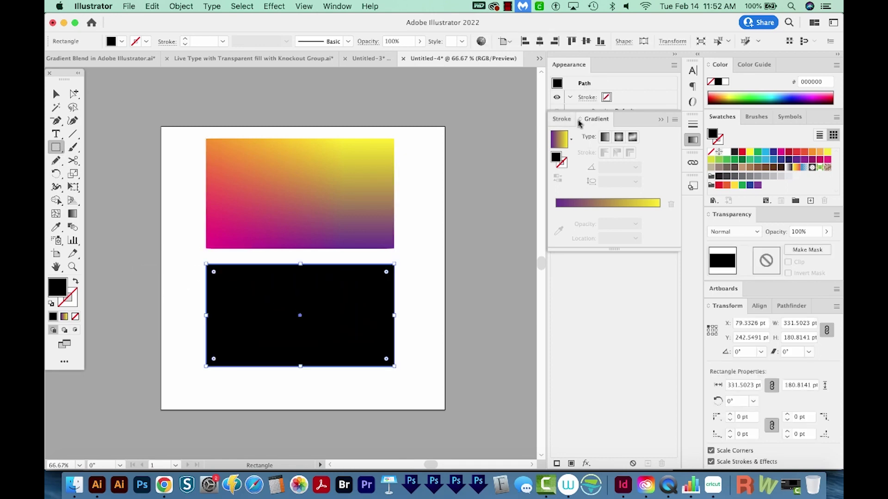
pyautogui.click(633, 138)
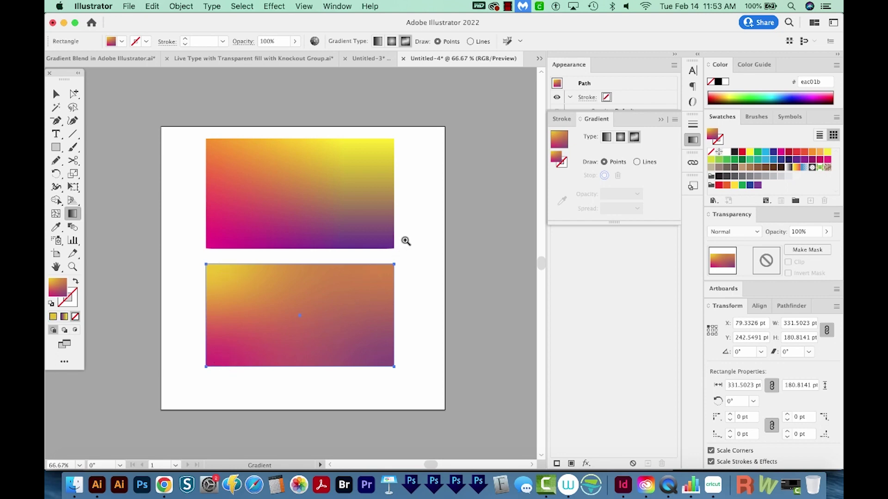
# Make a freeform colour point yellow and reposition it down and right
pyautogui.scroll(5, 277, 351)
pyautogui.doubleClick(178, 208)
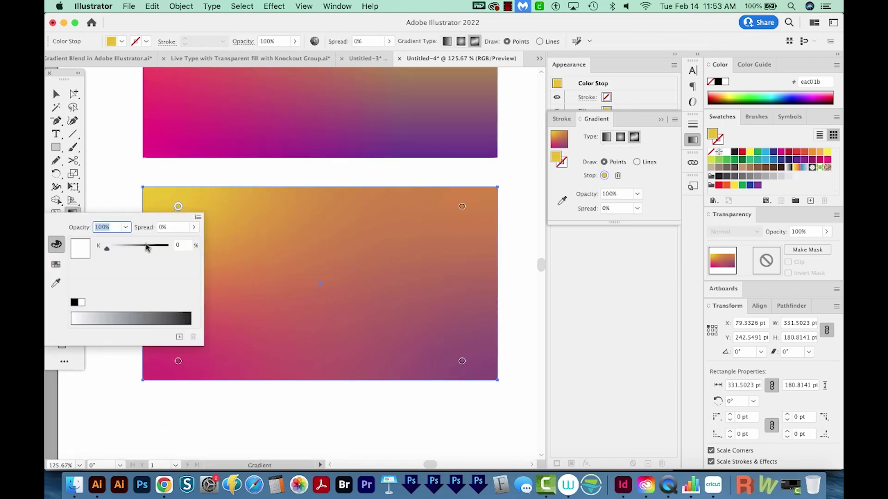
pyautogui.click(56, 266)
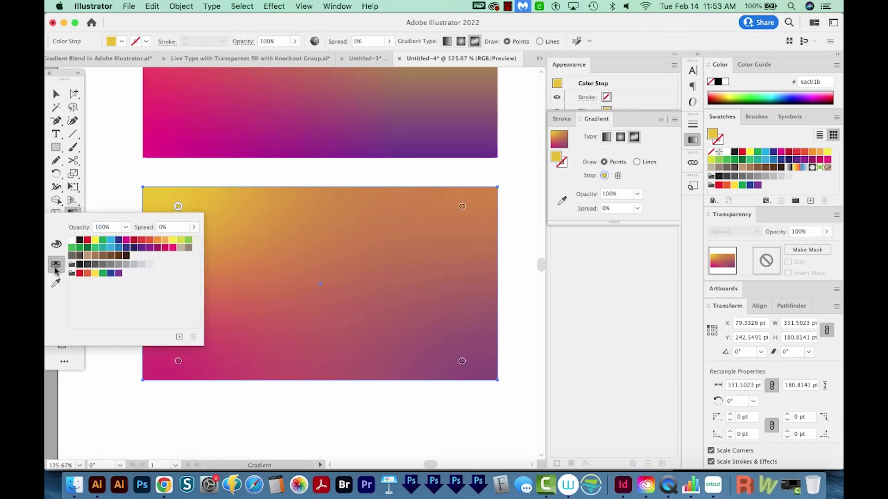
pyautogui.click(172, 240)
pyautogui.moveTo(178, 206); pyautogui.dragTo(194, 231)
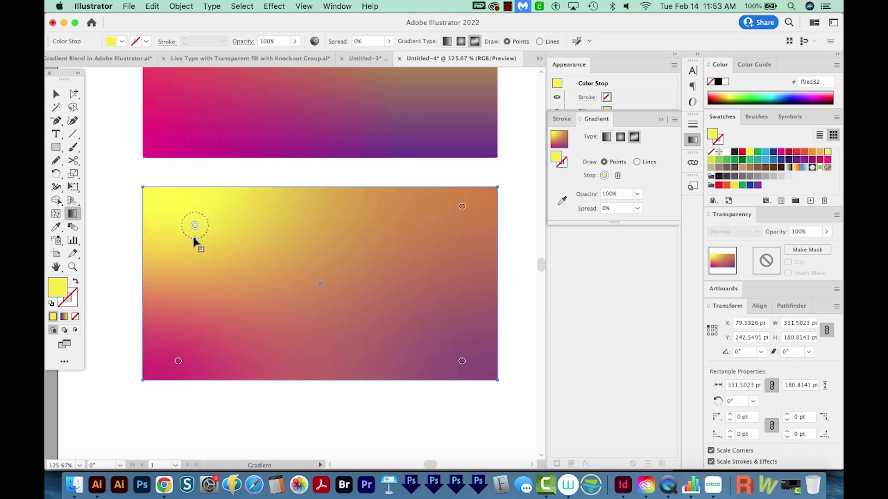
pyautogui.moveTo(194, 239)
pyautogui.mouseDown()
pyautogui.moveTo(198, 253)
pyautogui.moveTo(199, 240)
pyautogui.mouseUp()
pyautogui.press('super')
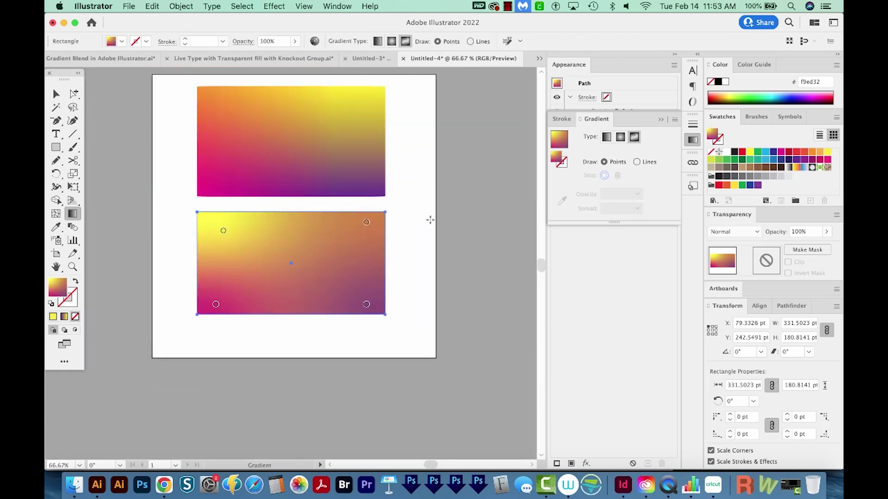
# Colour the top-left freeform point orange and the top-right point yellow
pyautogui.scroll(2, 410, 198)
pyautogui.hscroll(-2, 410, 198)
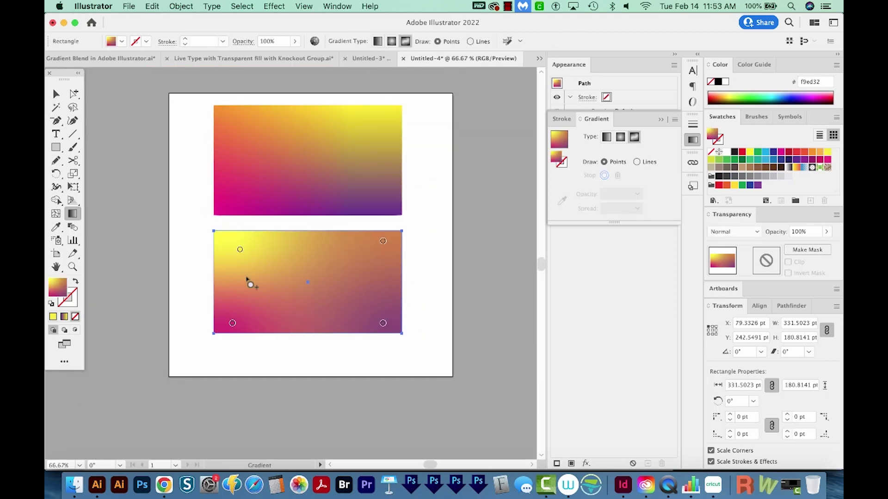
pyautogui.doubleClick(239, 252)
pyautogui.click(207, 283)
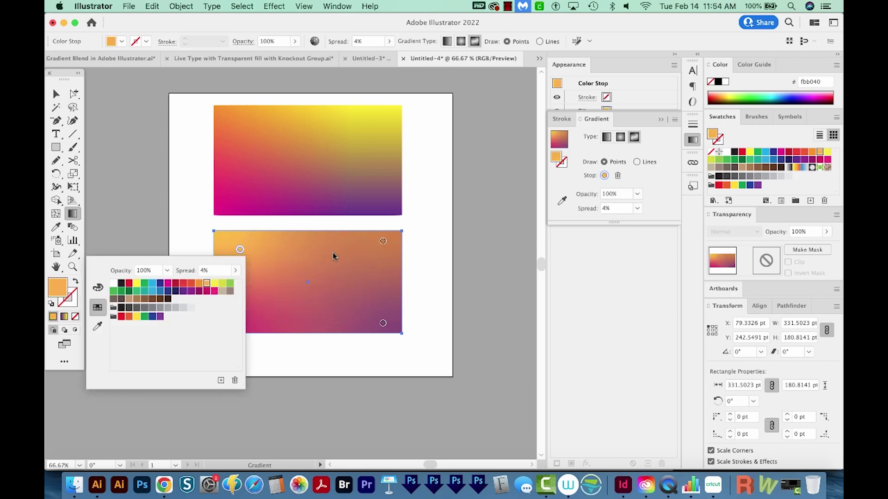
pyautogui.doubleClick(383, 242)
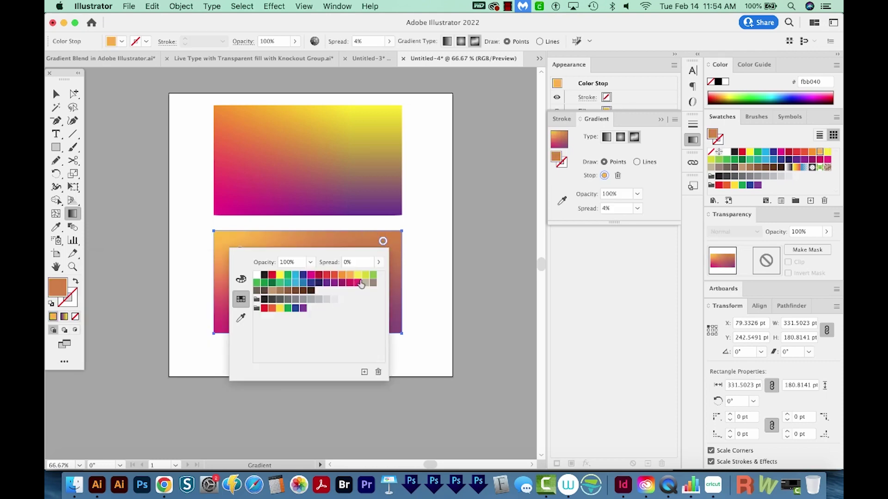
pyautogui.click(357, 276)
pyautogui.click(407, 296)
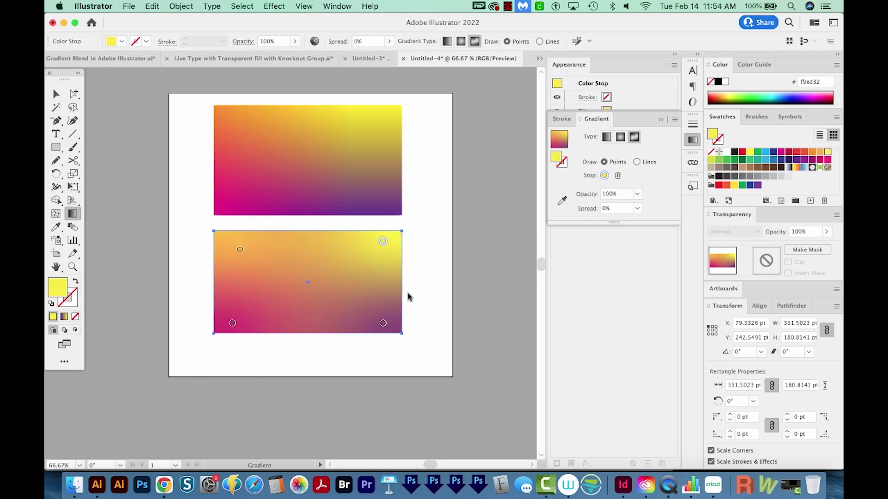
# Colour the bottom-right freeform point purple and the bottom-left point magenta
pyautogui.doubleClick(383, 323)
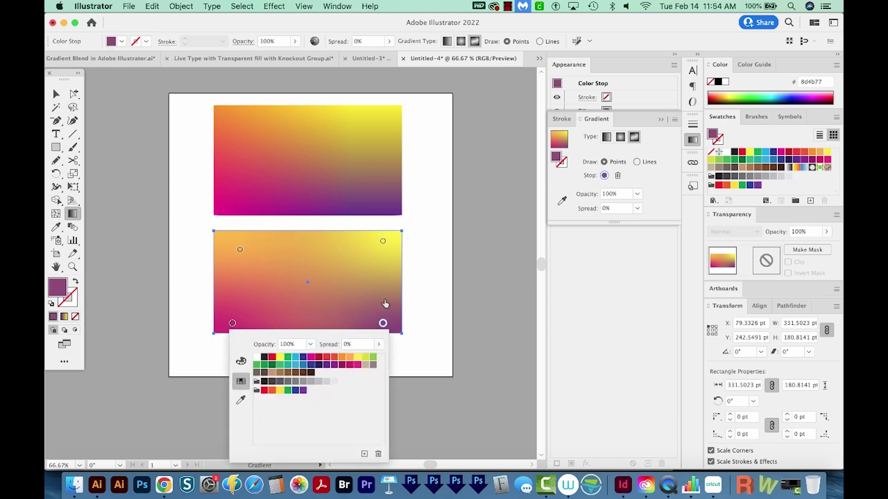
pyautogui.click(326, 365)
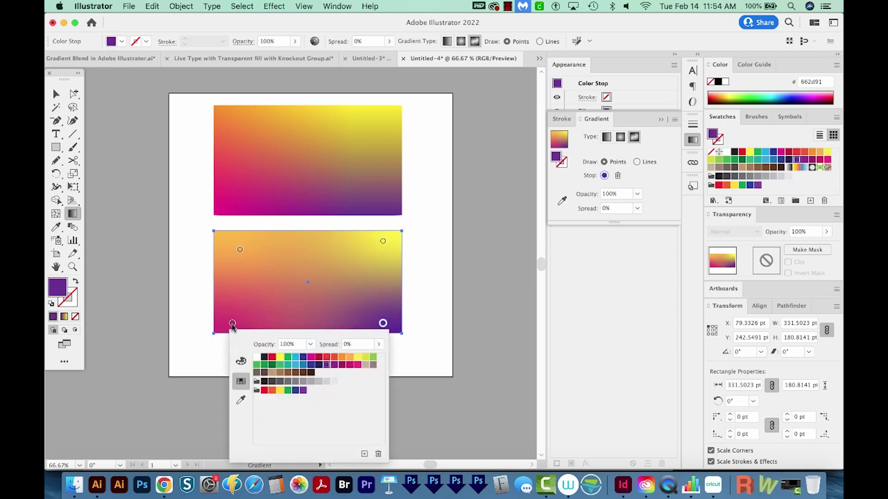
pyautogui.doubleClick(233, 323)
pyautogui.click(232, 323)
pyautogui.doubleClick(232, 323)
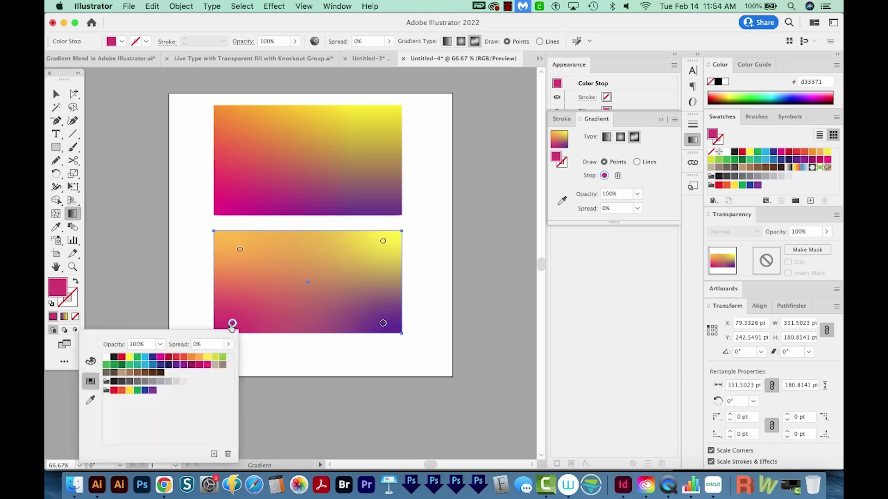
pyautogui.click(161, 360)
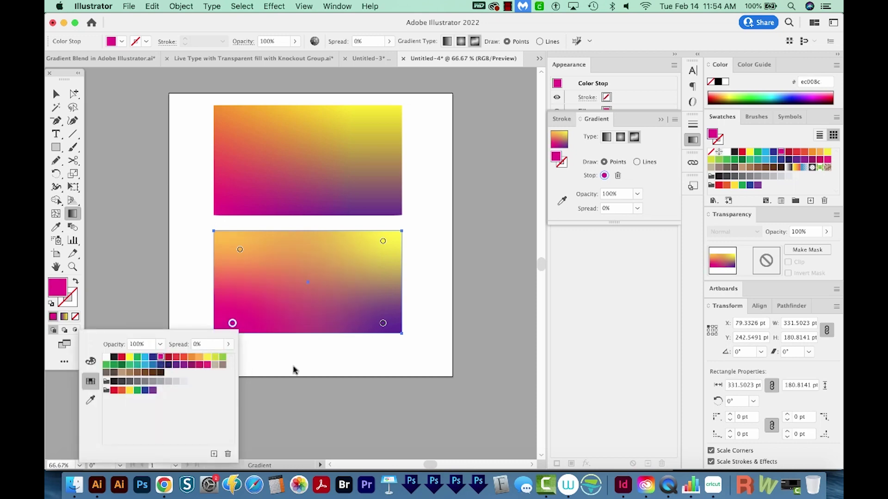
pyautogui.moveTo(390, 378)
pyautogui.mouseDown()
pyautogui.moveTo(345, 366)
pyautogui.moveTo(339, 376)
pyautogui.mouseUp()
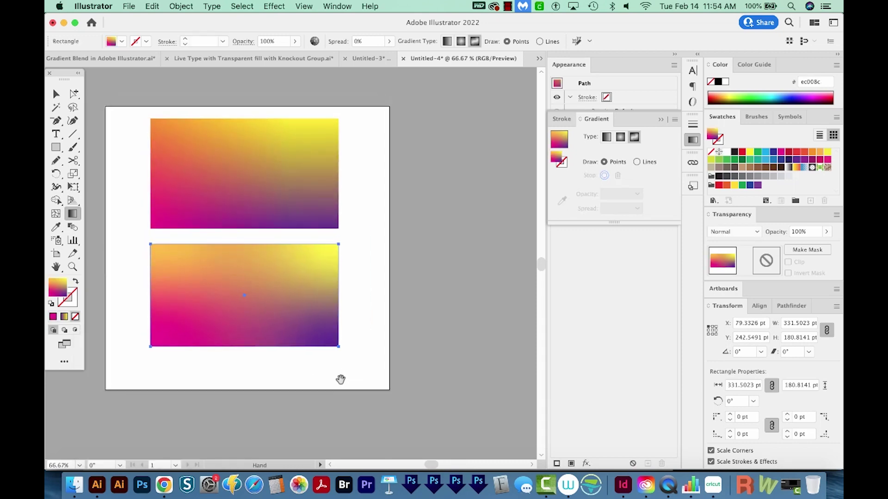
# Paste the white Beach VIBES lettering and place it over the gradient rectangles
pyautogui.press('v')
pyautogui.moveTo(375, 191); pyautogui.dragTo(297, 271)
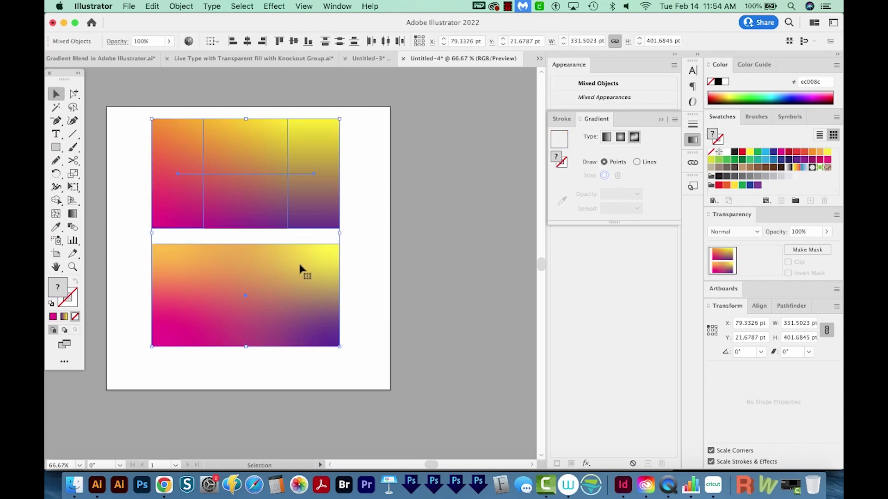
pyautogui.click(439, 208)
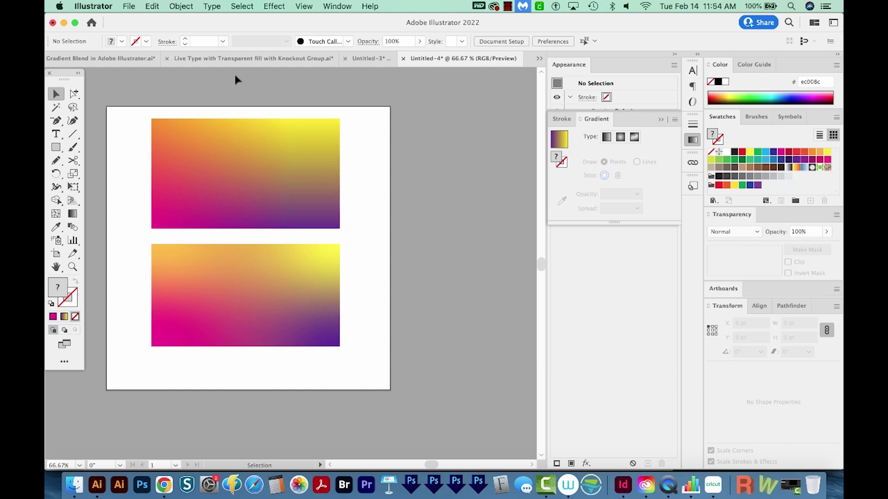
pyautogui.press('super+v')
pyautogui.moveTo(309, 254); pyautogui.dragTo(309, 174)
pyautogui.click(459, 333)
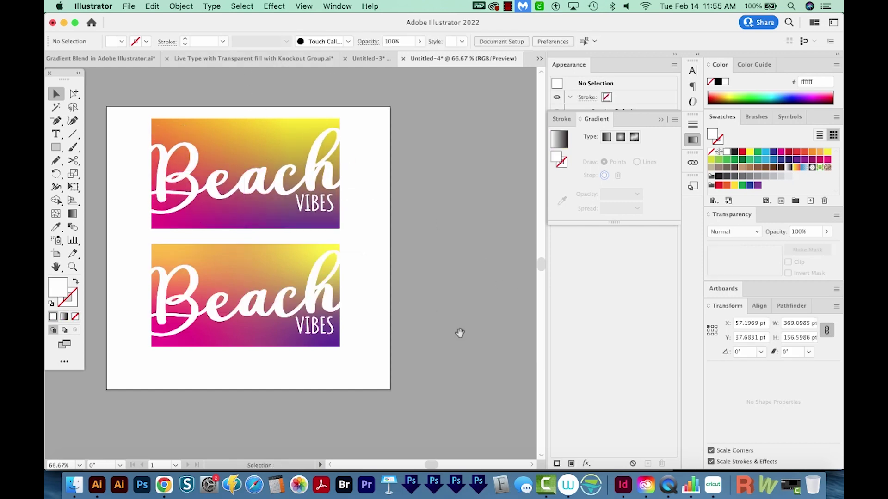
# Select the top gradient Beach group
pyautogui.moveTo(459, 333); pyautogui.dragTo(460, 351)
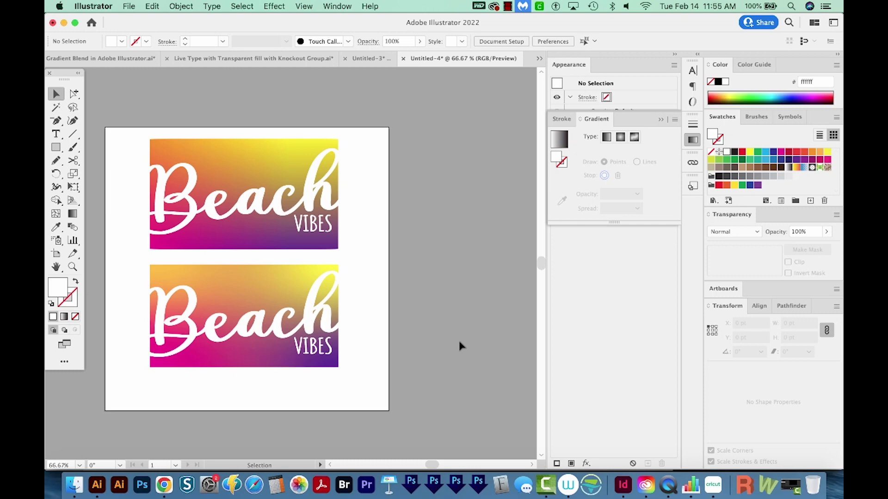
pyautogui.scroll(-2, 366, 307)
pyautogui.click(251, 148)
# Copy both gradient groups to the right of the artboard
pyautogui.keyDown('shift'); pyautogui.click(244, 284); pyautogui.keyUp('shift')
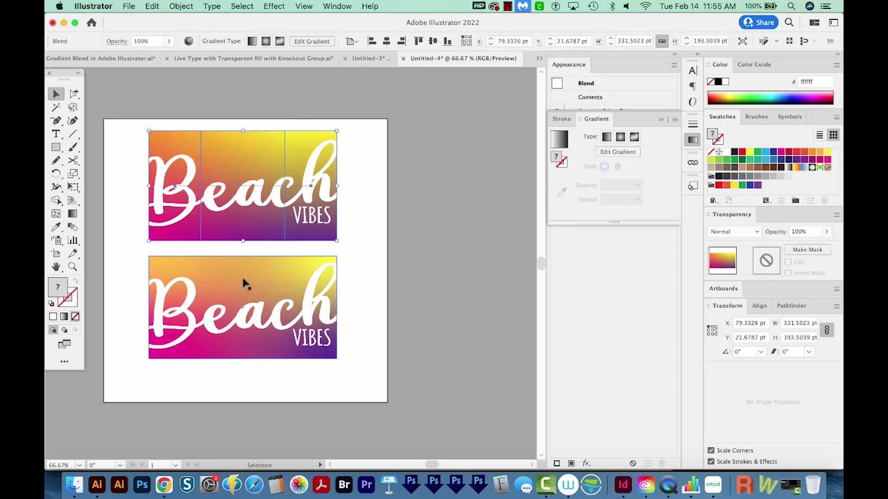
pyautogui.moveTo(245, 155); pyautogui.dragTo(506, 149)
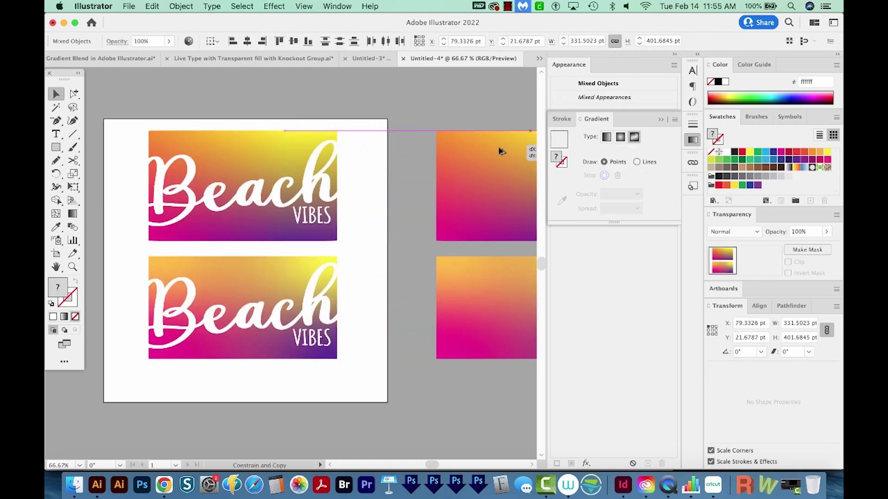
pyautogui.hscroll(5, 457, 162)
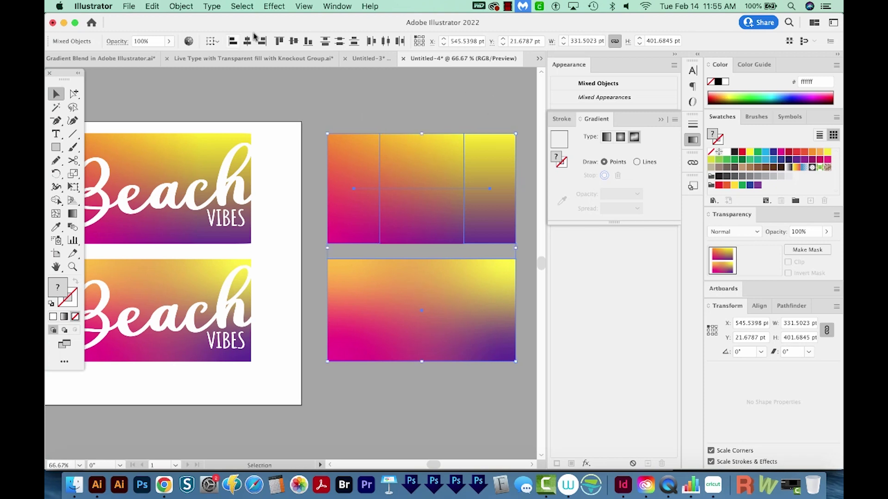
# Expand Appearance on the copies, then Expand the gradient into 255 specified objects
pyautogui.click(182, 6)
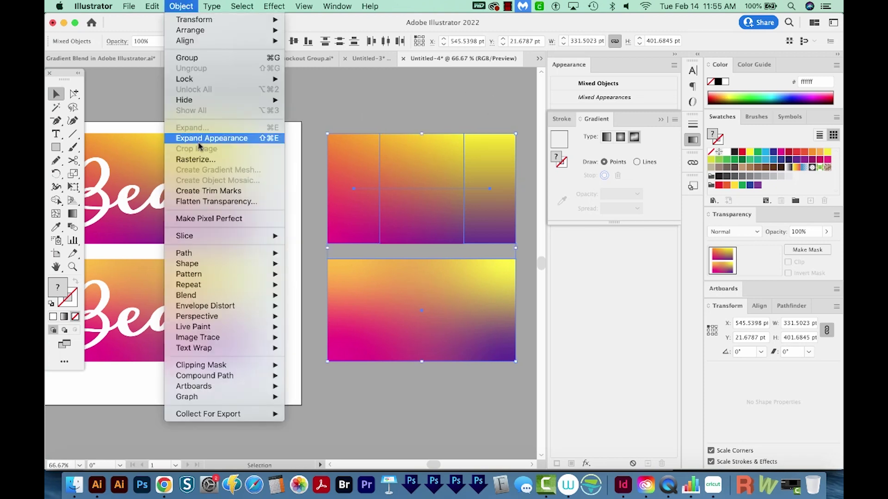
pyautogui.click(198, 140)
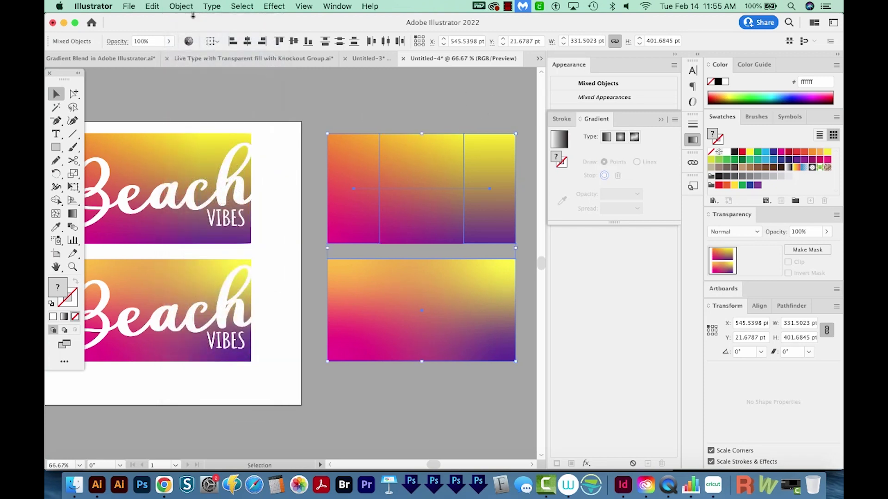
pyautogui.click(180, 6)
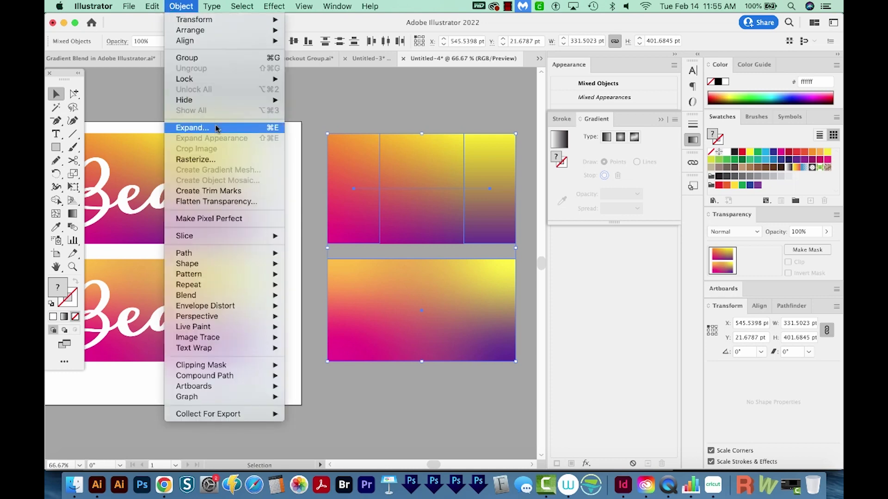
pyautogui.click(217, 127)
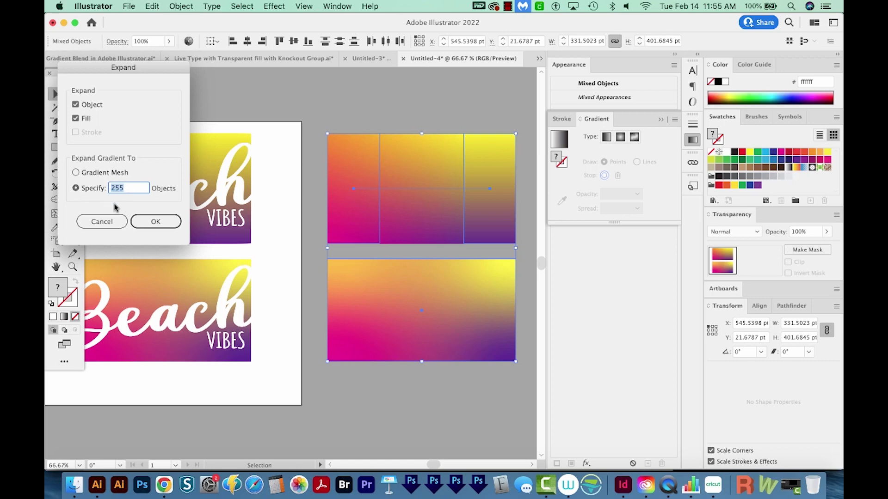
pyautogui.click(157, 221)
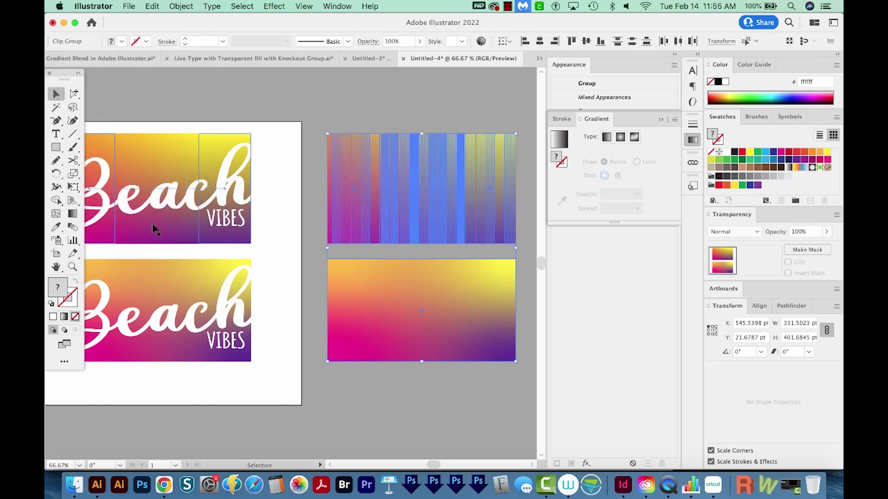
# Zoom in on the expanded strips, toggling between Outline and Preview views to compare them
pyautogui.hscroll(5, 429, 273)
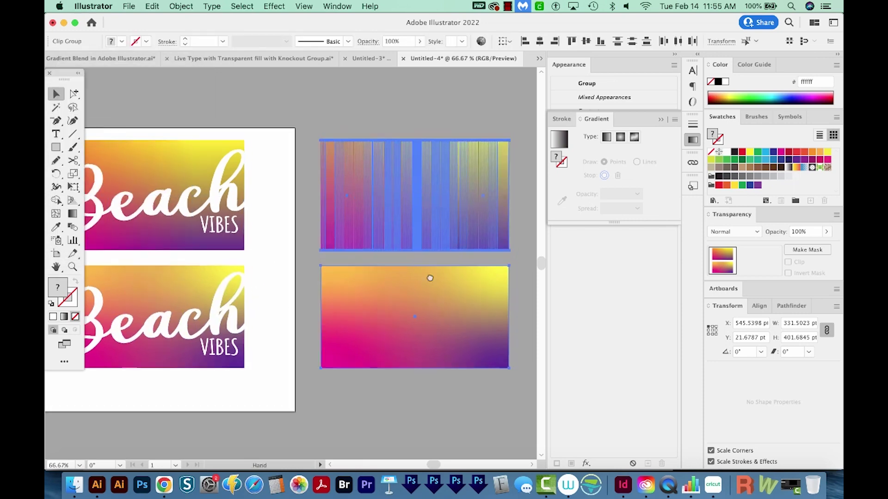
pyautogui.click(499, 204)
pyautogui.press('super+y')
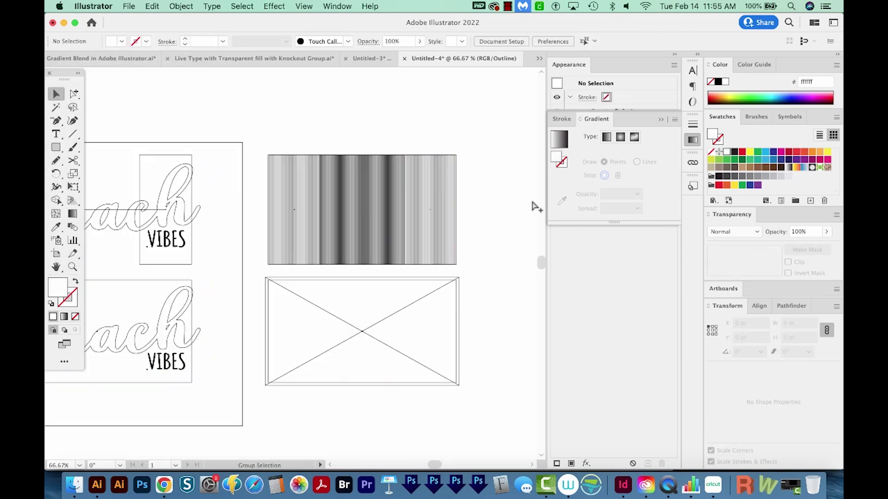
pyautogui.press('z')
pyautogui.click(370, 194)
pyautogui.click(275, 289)
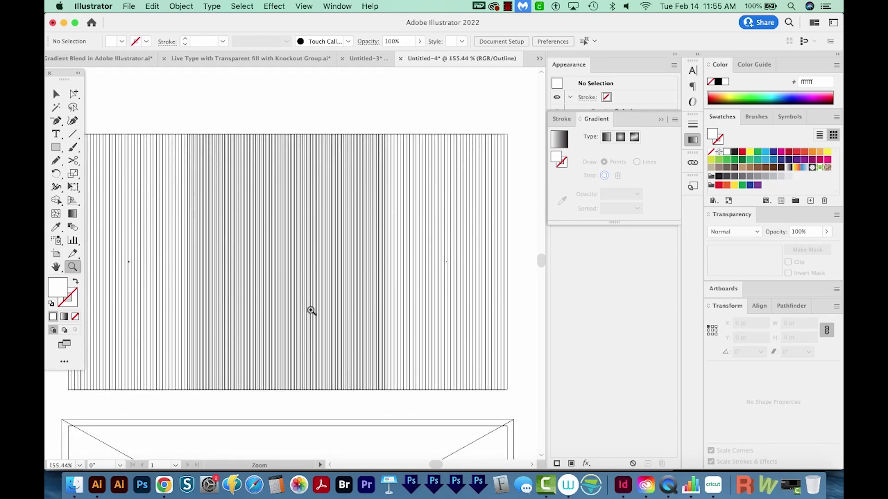
pyautogui.press('super+y')
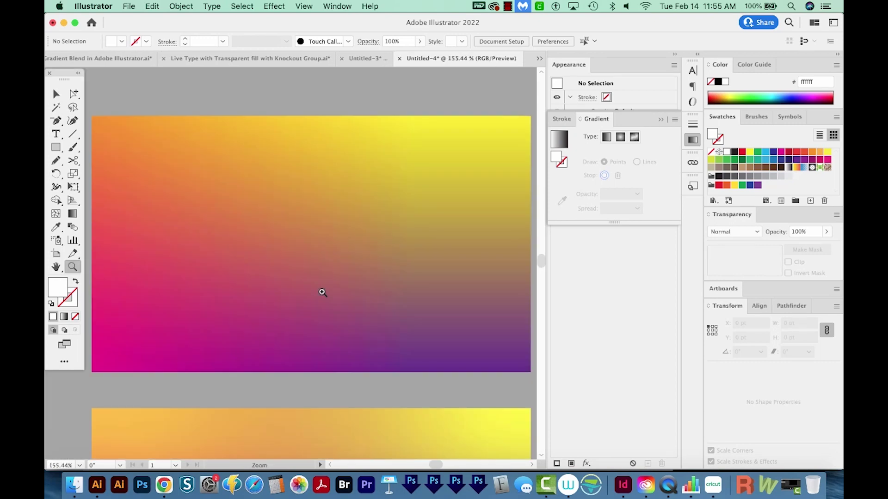
pyautogui.press('super+y')
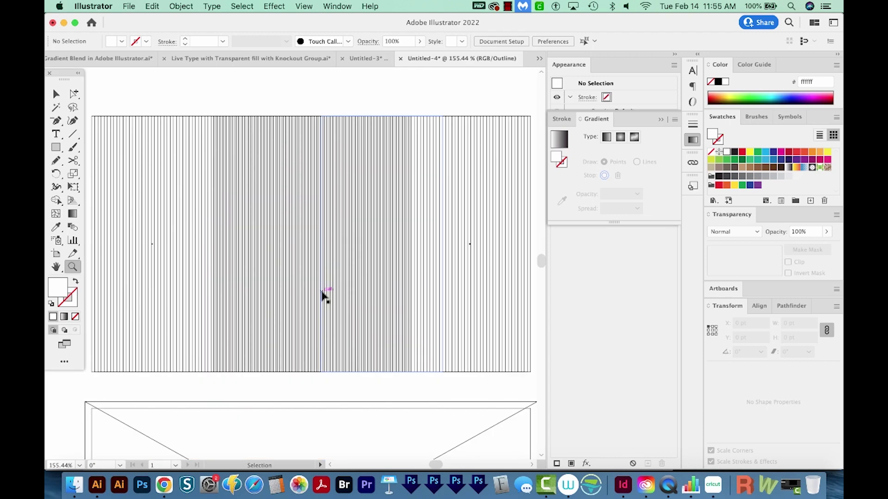
pyautogui.press('super+y')
pyautogui.press('super+y')
# Drag individual gradient strips out of their places in the expanded top copy
pyautogui.press('super+y')
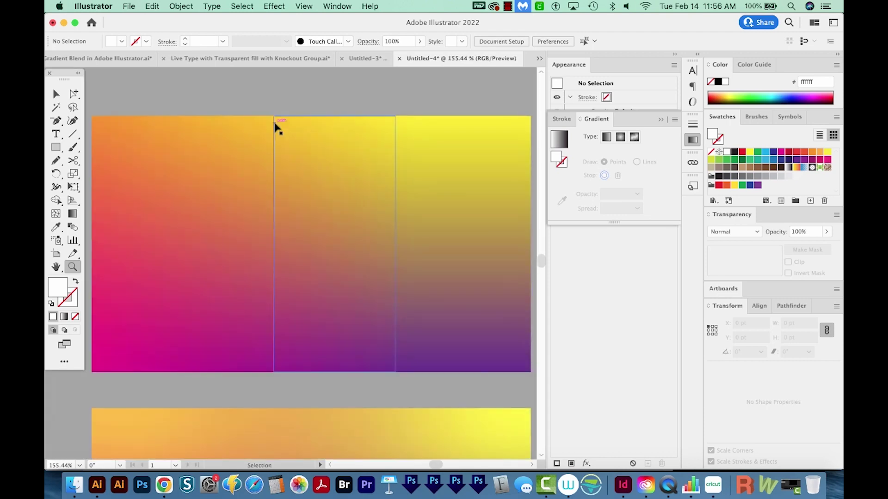
pyautogui.press('super+y')
pyautogui.moveTo(301, 176); pyautogui.dragTo(342, 162)
pyautogui.press('super+y')
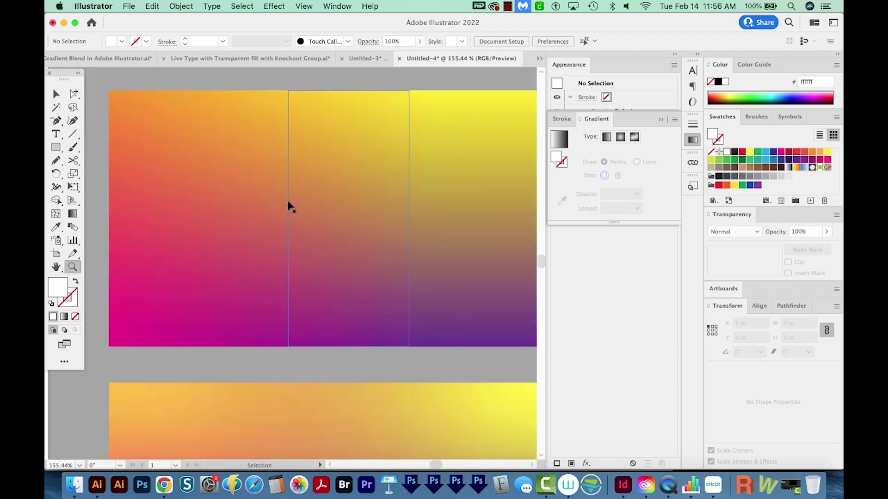
pyautogui.press('a')
pyautogui.moveTo(272, 169); pyautogui.dragTo(218, 180)
pyautogui.moveTo(398, 144); pyautogui.dragTo(471, 297)
pyautogui.press('super+minus')
pyautogui.press('super+minus')
pyautogui.press('super+minus')
pyautogui.press('a')
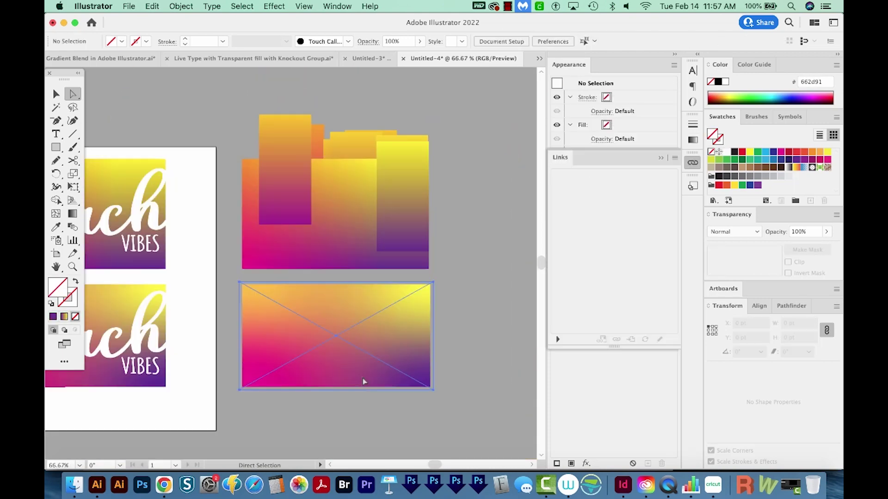
pyautogui.click(364, 381)
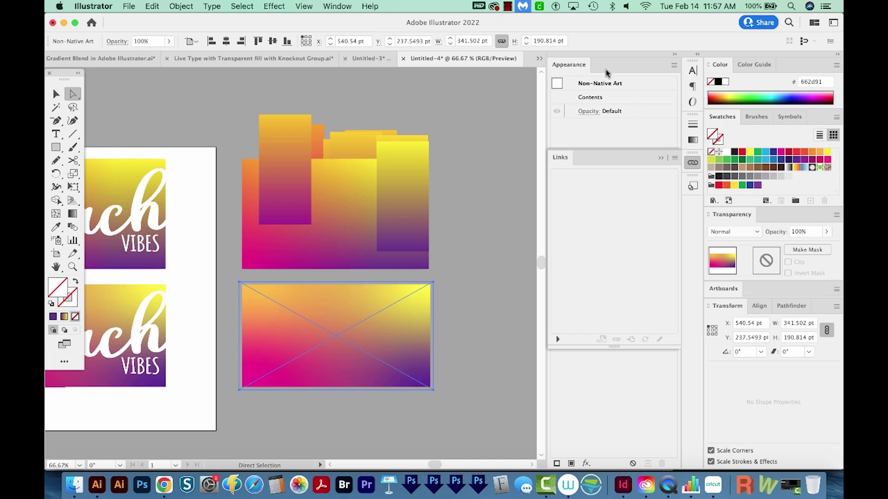
pyautogui.press('v')
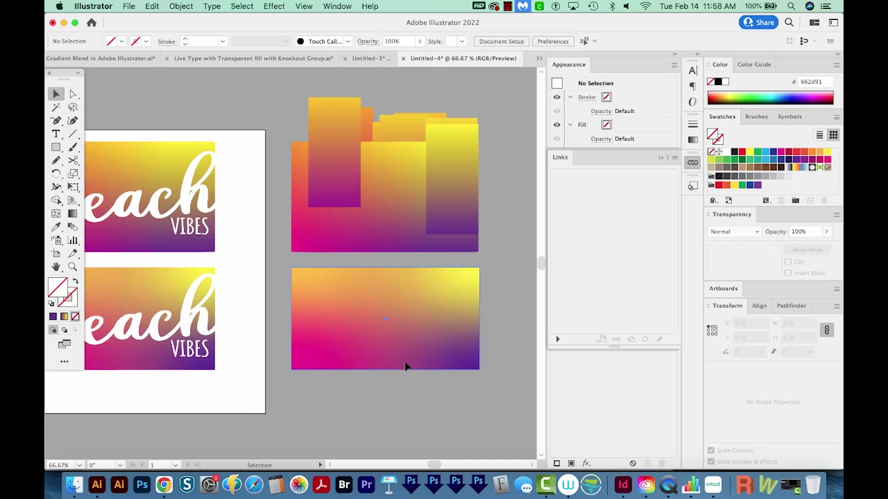
pyautogui.click(410, 368)
pyautogui.click(445, 405)
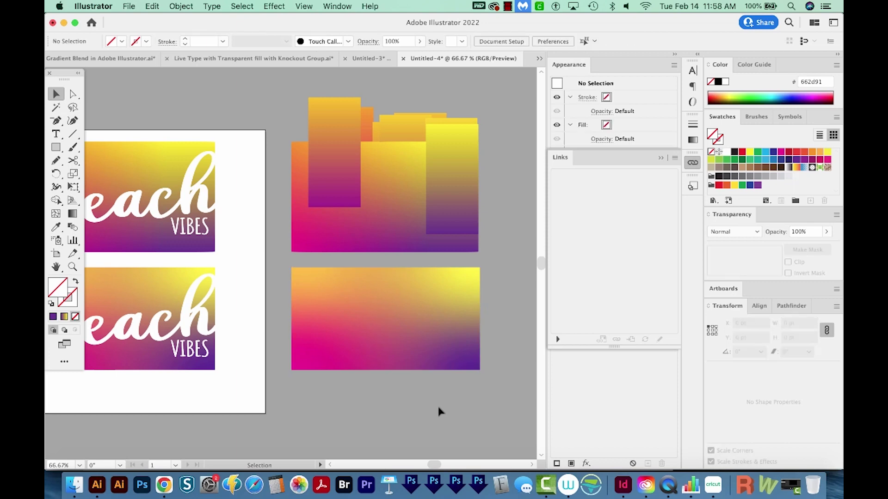
pyautogui.press('a')
pyautogui.click(443, 310)
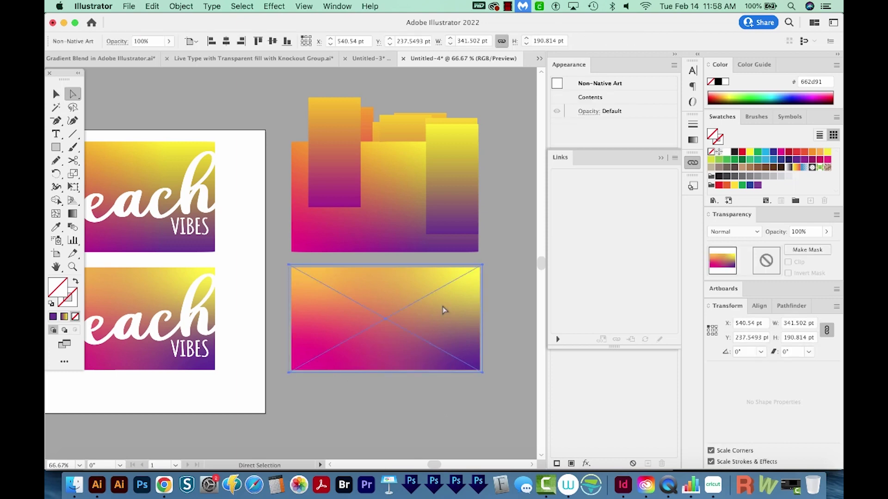
pyautogui.click(432, 395)
pyautogui.click(427, 368)
pyautogui.hscroll(1, 424, 356)
pyautogui.press('shift+super+a')
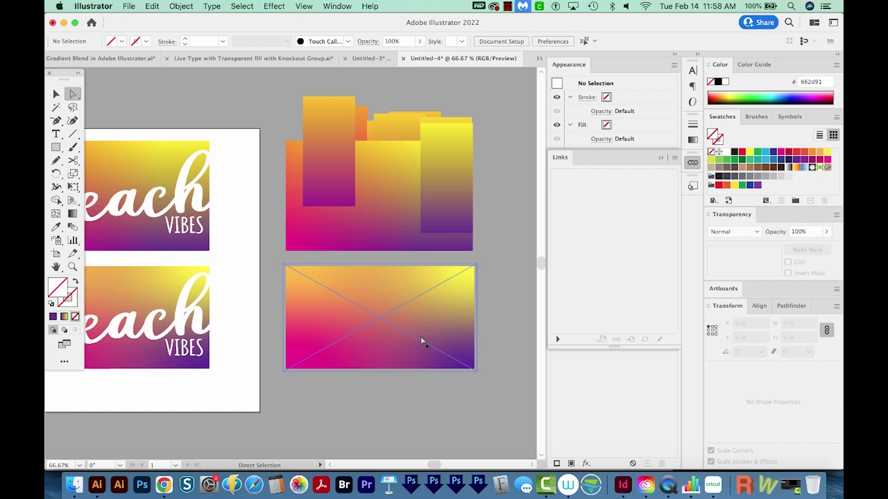
pyautogui.hscroll(-5, 421, 340)
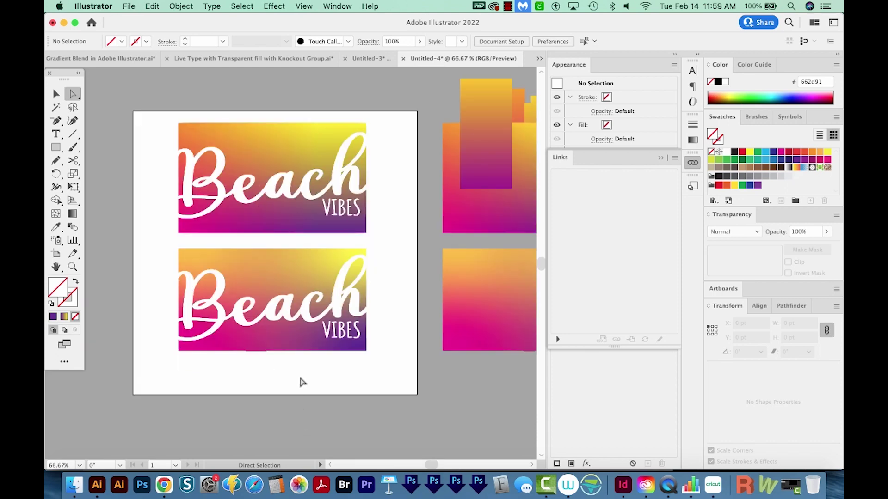